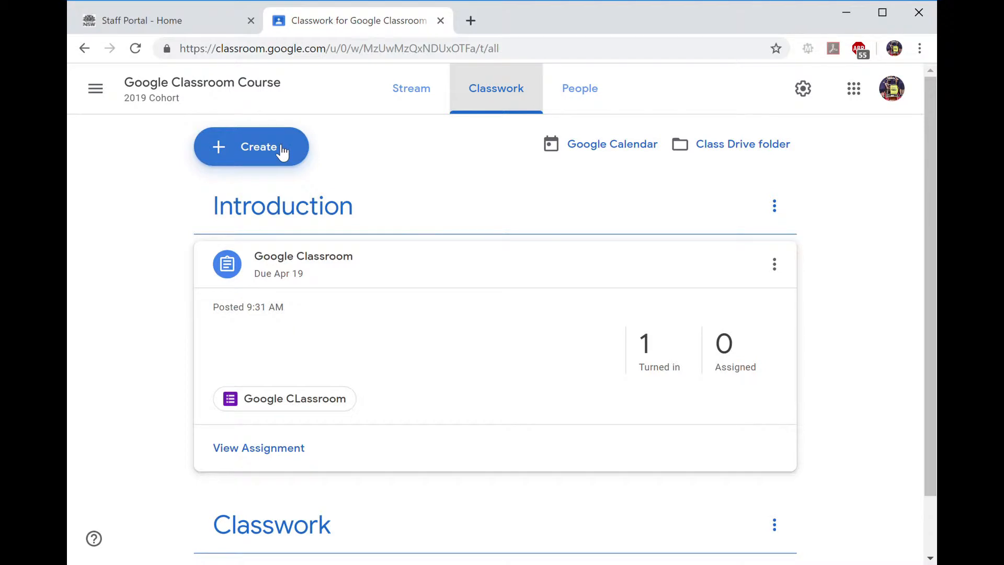
Create a new quiz assignment in the class and title it "Google"
left_click(282, 153)
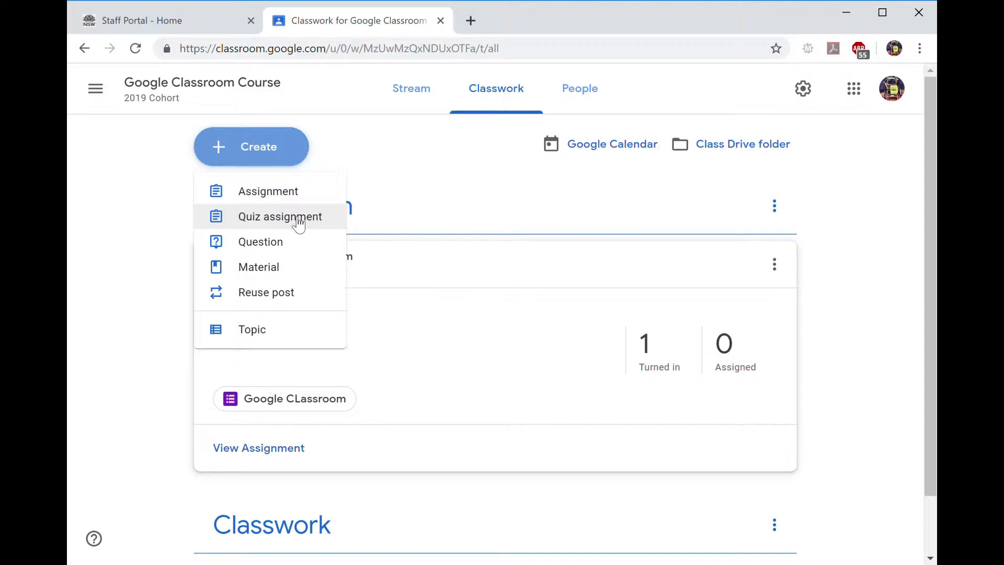
left_click(298, 224)
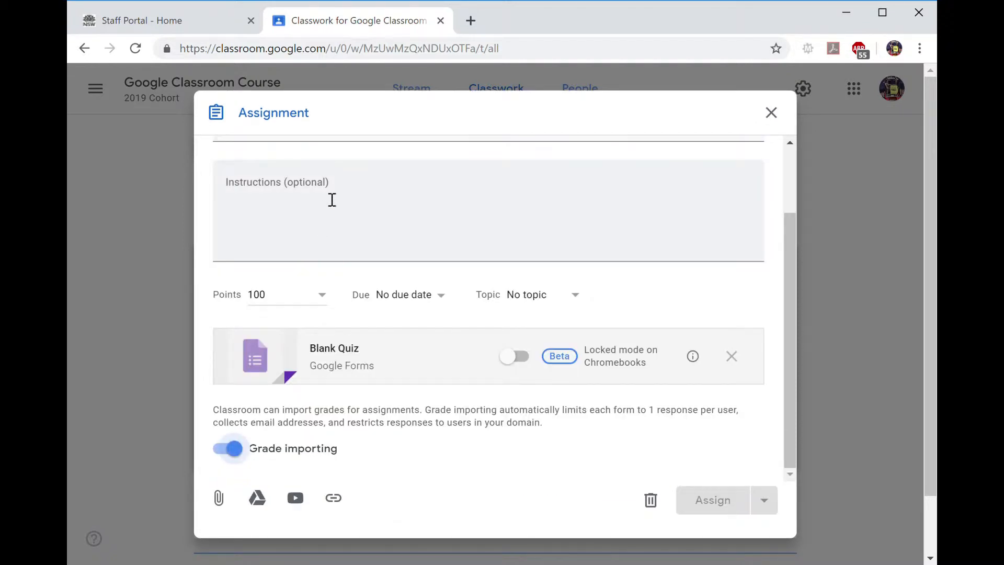
scroll(330, 199, "up", 2)
left_click(313, 225)
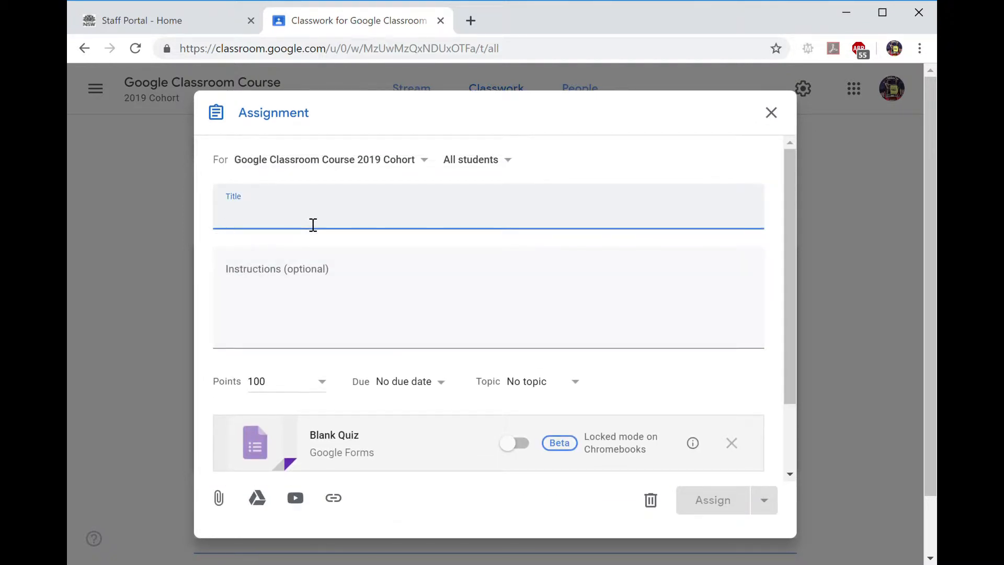
type("Google m")
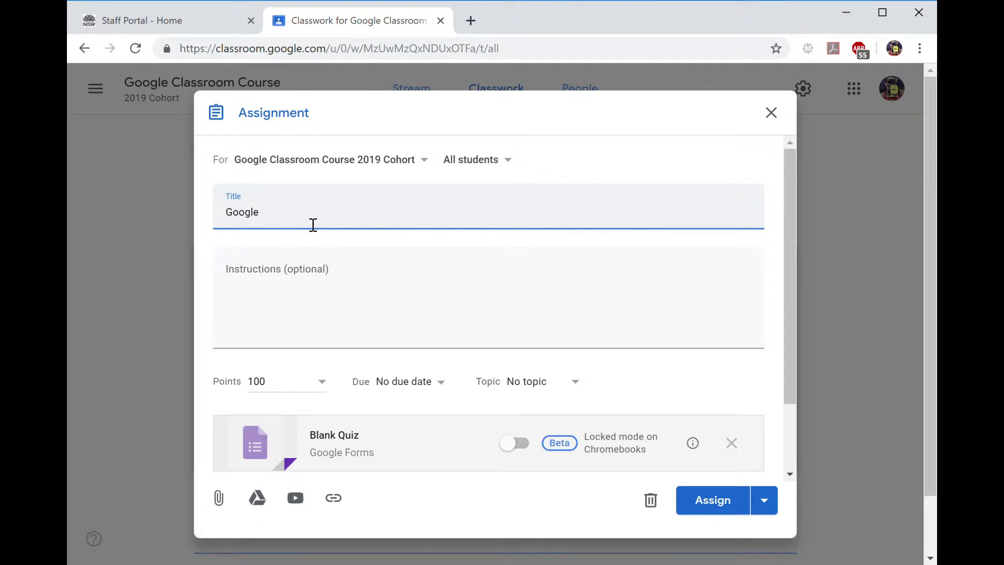
Leave the instructions empty and set the assignment's points to 2
key("Tab")
key("Tab")
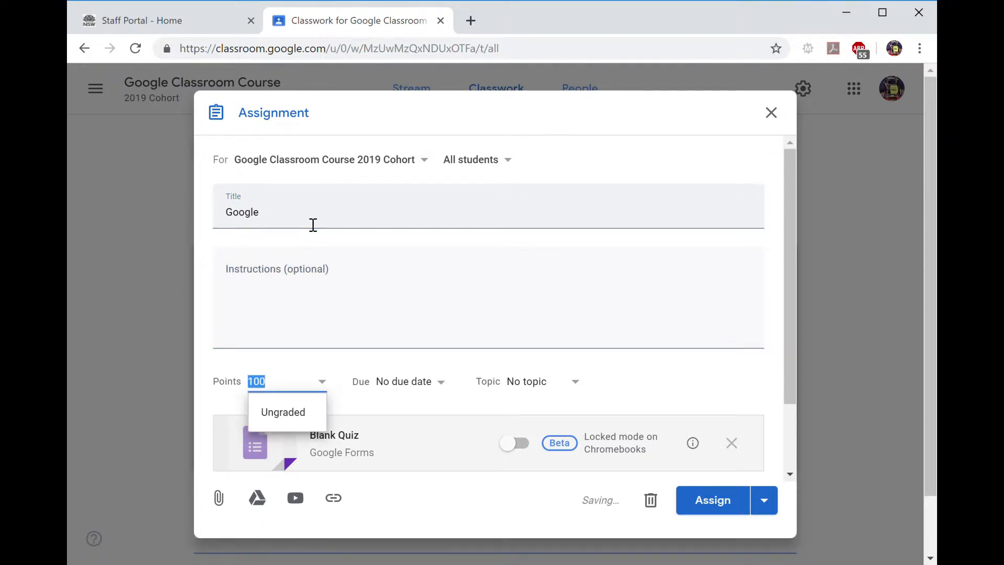
type("2")
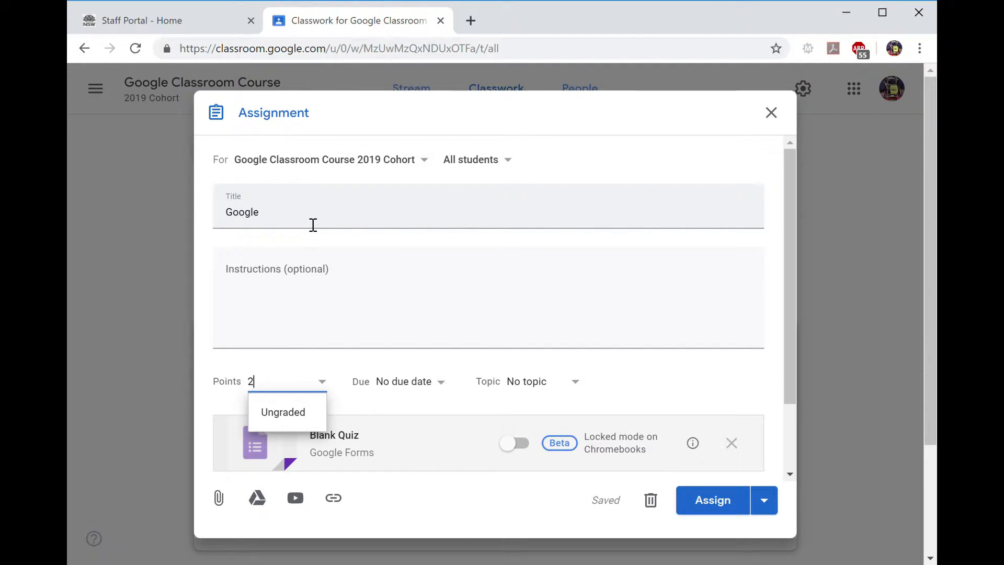
key("Tab")
Set the assignment's due date to Apr 19 and file it under the Introduction topic
left_click(449, 392)
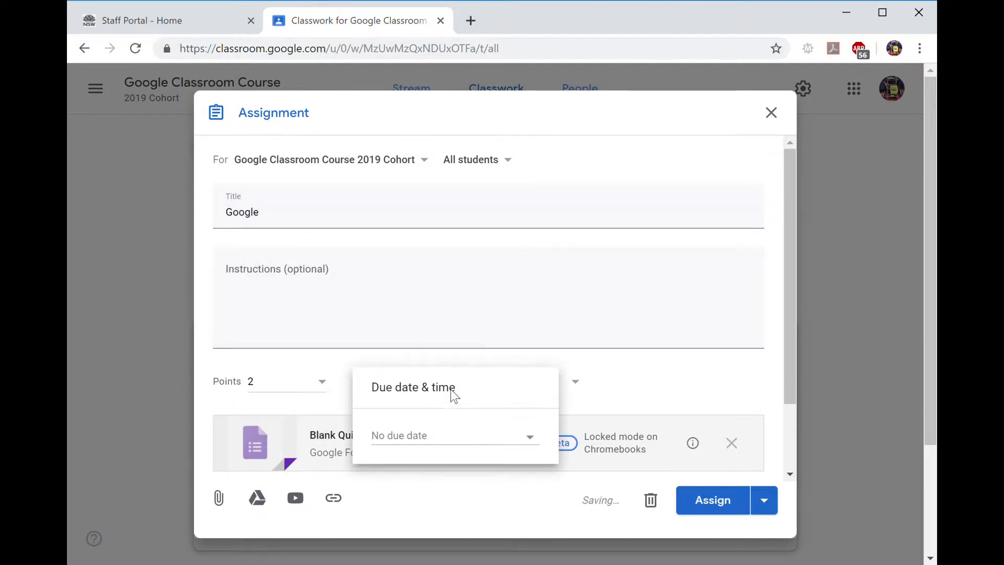
left_click(436, 439)
left_click(510, 499)
left_click(595, 393)
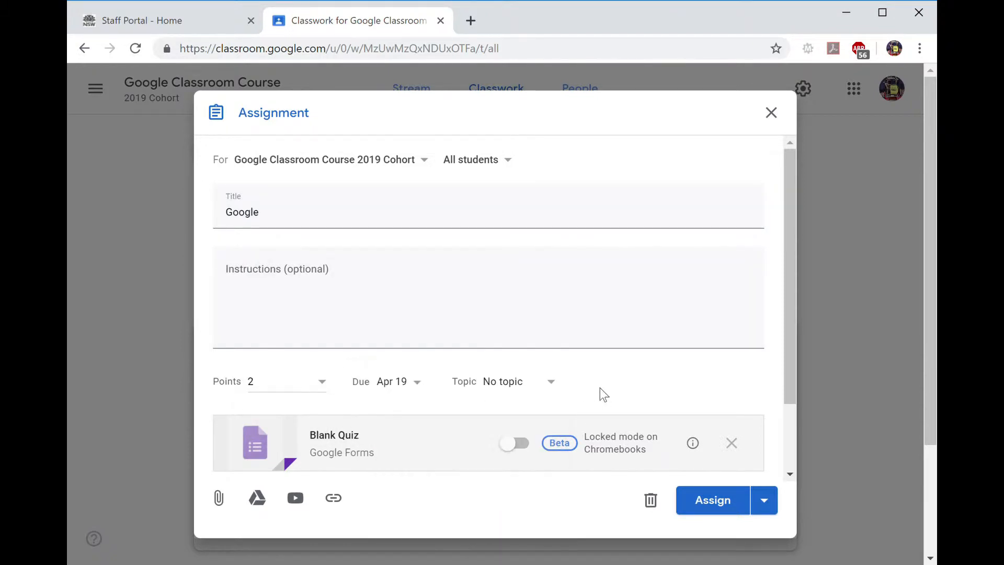
left_click(539, 386)
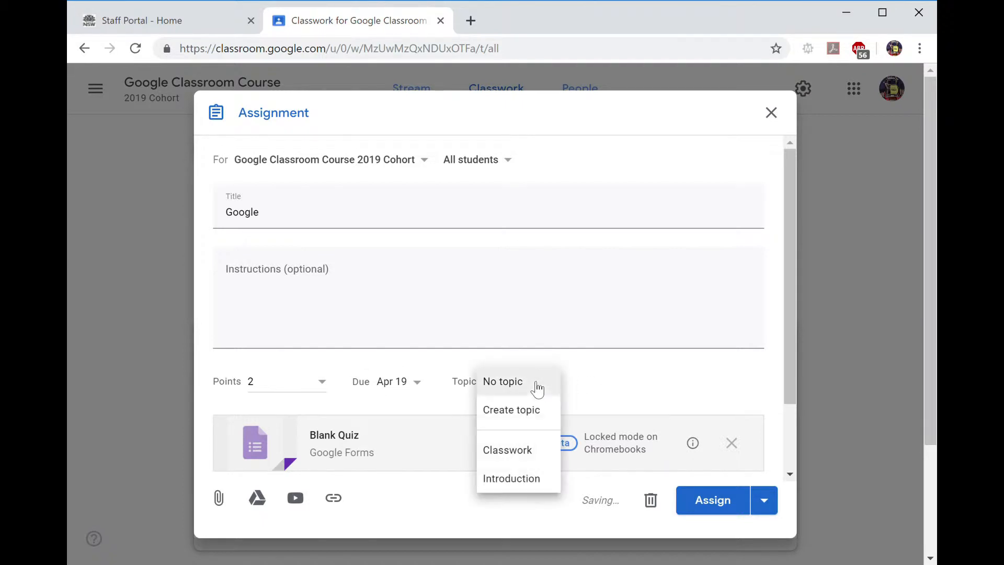
left_click(528, 480)
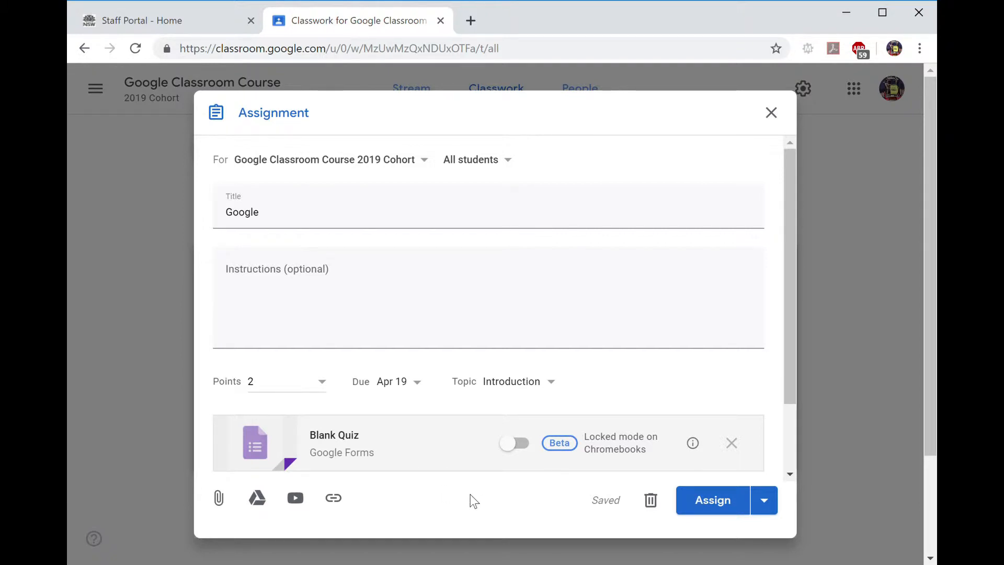
Open the attached Blank Quiz form and change its title to "google classroom"
left_click(268, 449)
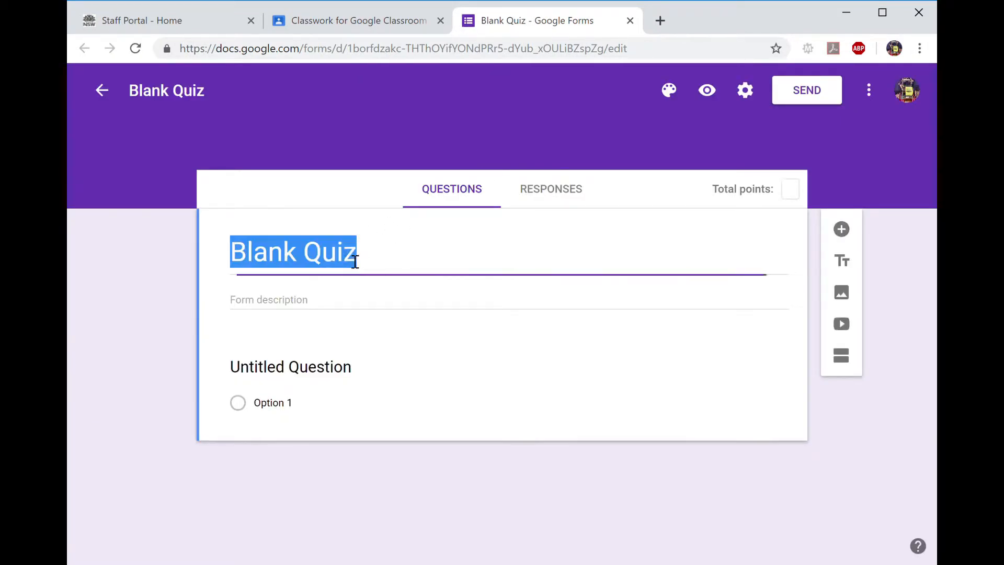
key("Tab")
key("Tab")
type("Gog")
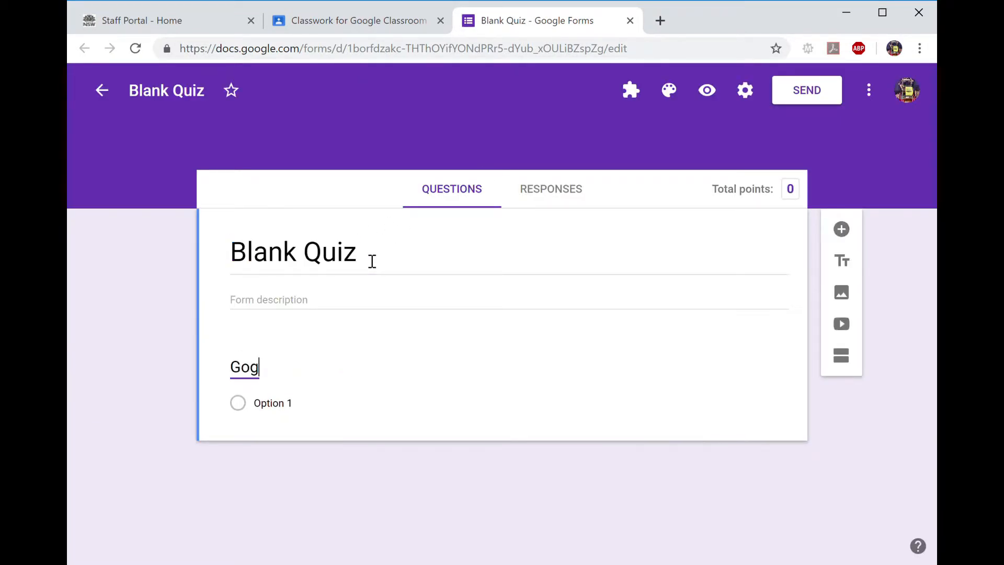
triple_click(358, 261)
type("go")
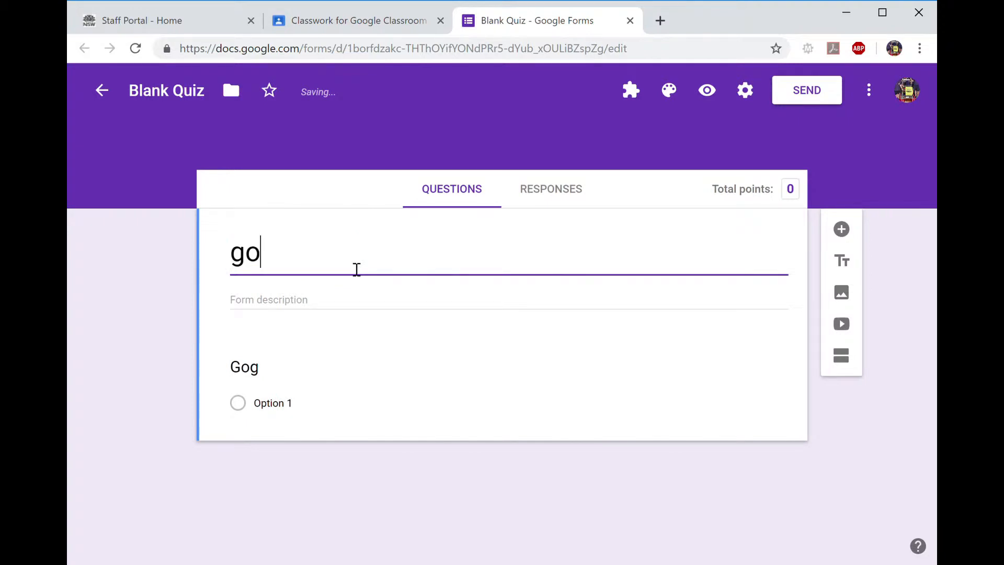
type("ogle classroom")
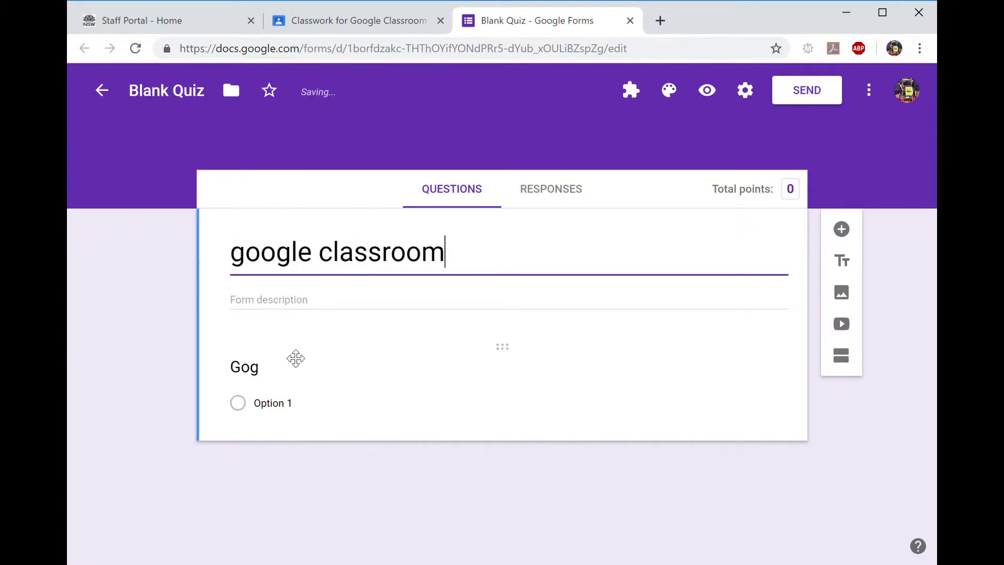
Enter multiple-choice question "When you have a number of students that you want to join your class, what is the most time efficient way to get students to join?"
left_click(293, 360)
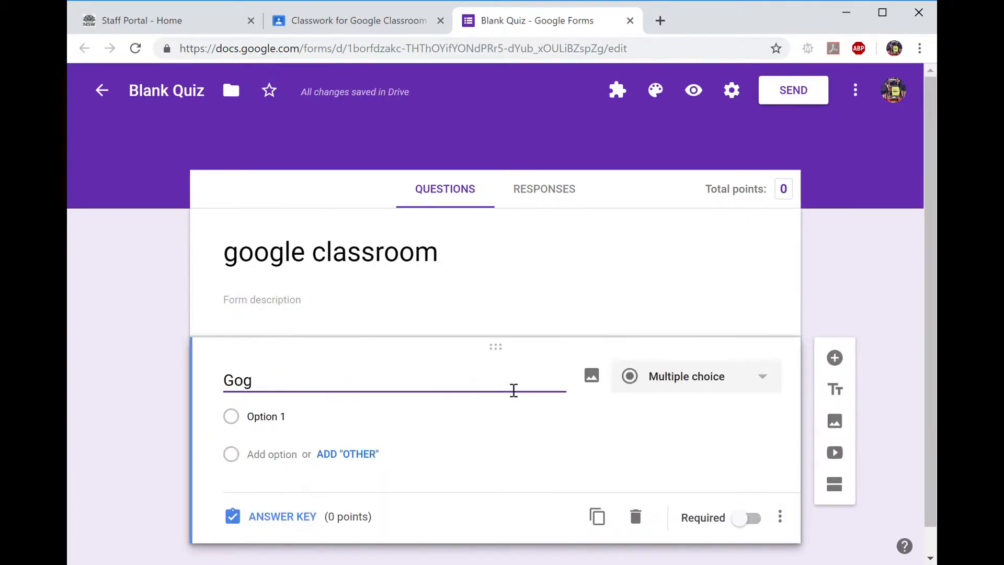
left_click(706, 386)
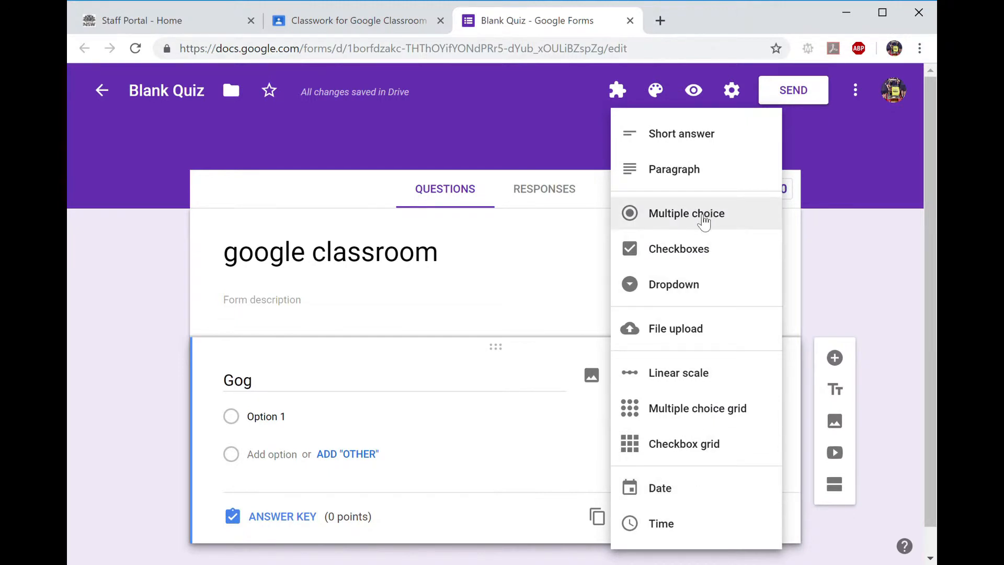
left_click(703, 215)
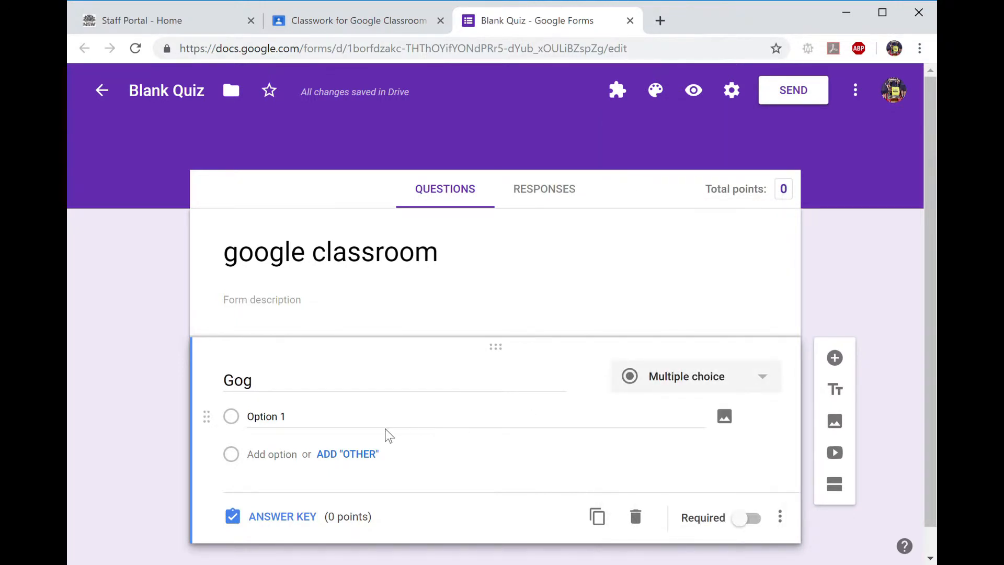
left_click(343, 385)
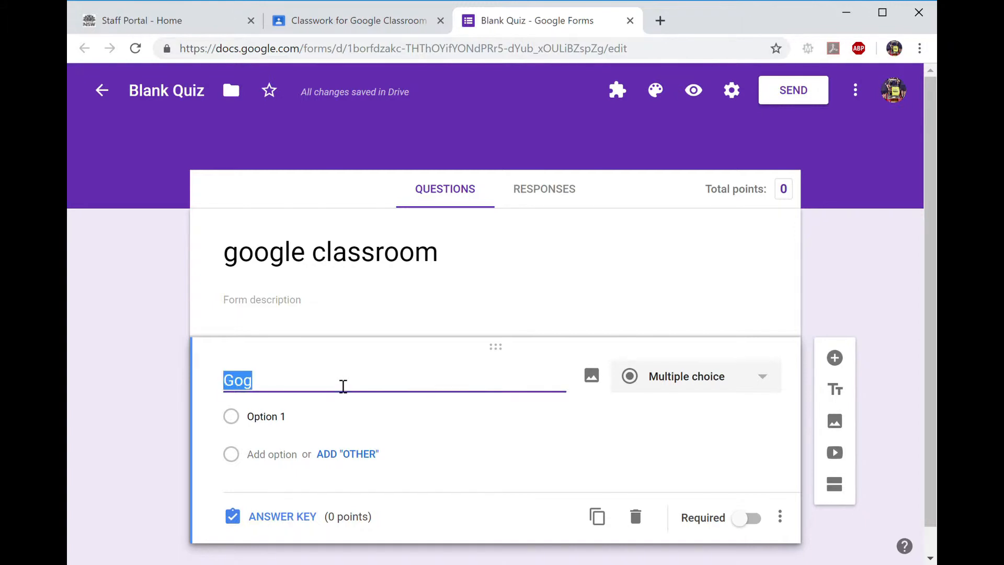
type("When you have a number of students that you want to join your class, what is the most time efficient way to get students to join?")
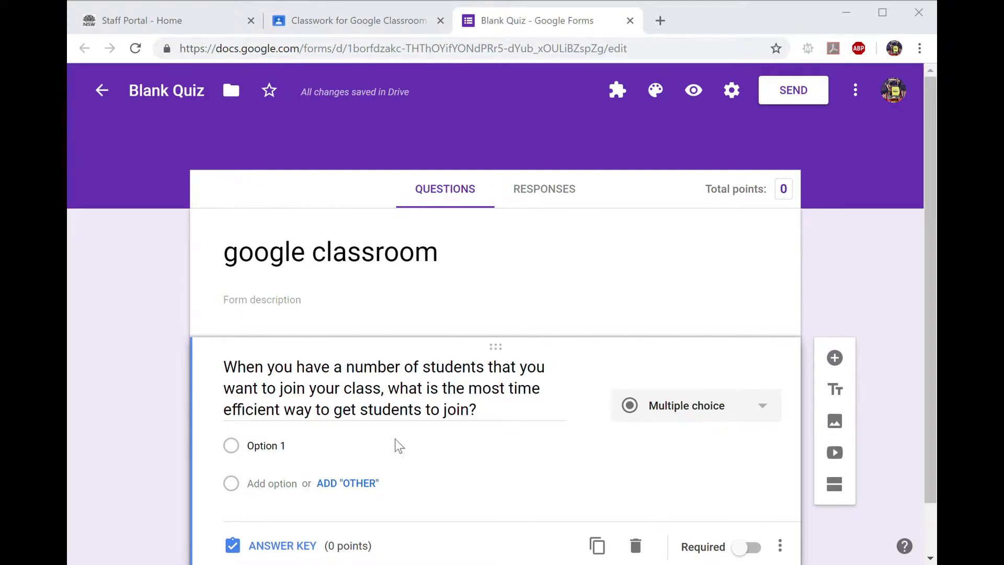
Enter the first two answer options: "email each student instructing them to join" and "enter student names manually"
left_click(425, 483)
left_click(293, 456)
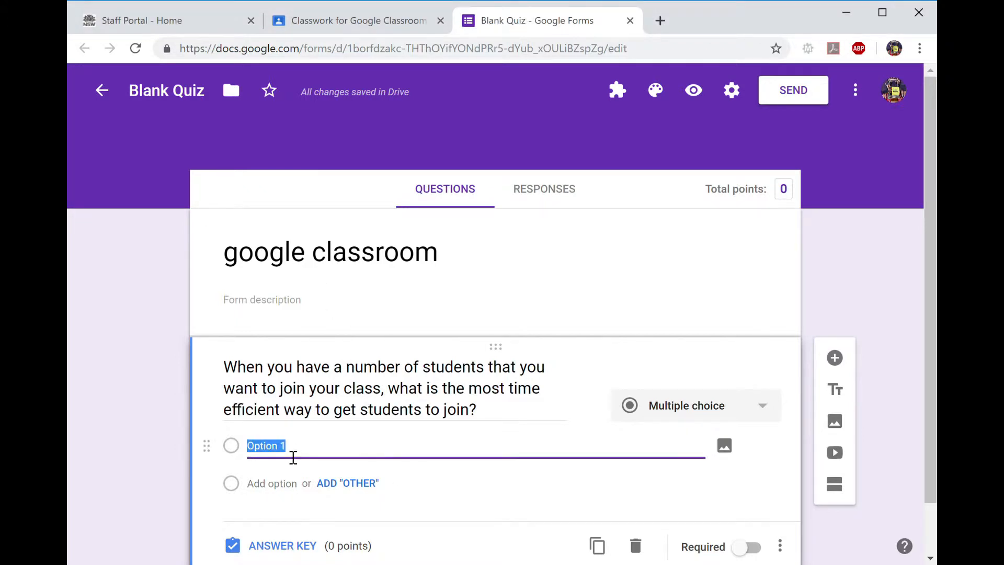
type("email each student instructing them to join")
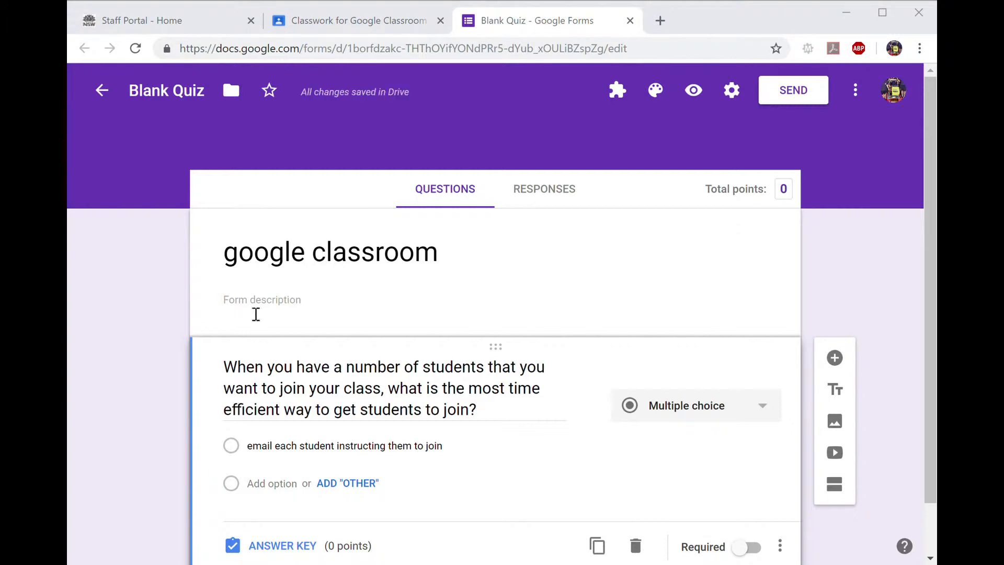
left_click(439, 480)
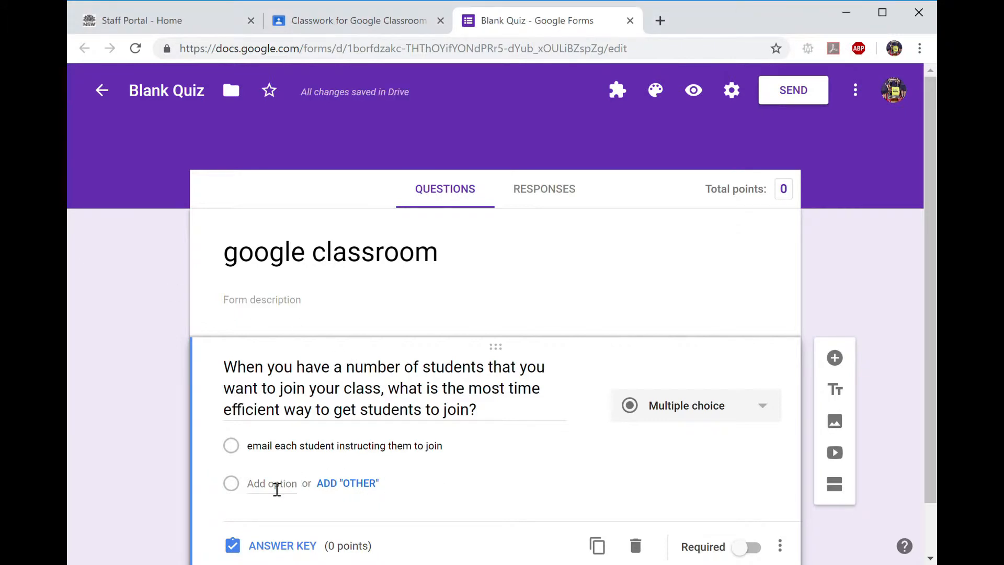
left_click(276, 487)
type("enter student names manually")
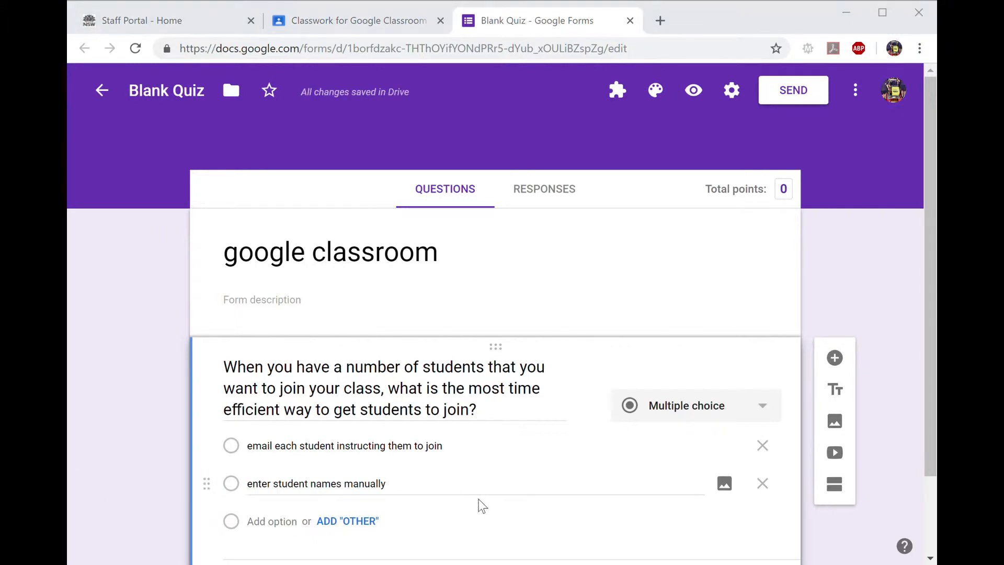
Add two more answer options: "instruct students to join themselves using the class code" and "enter student emails manually"
left_click(432, 517)
left_click(281, 526)
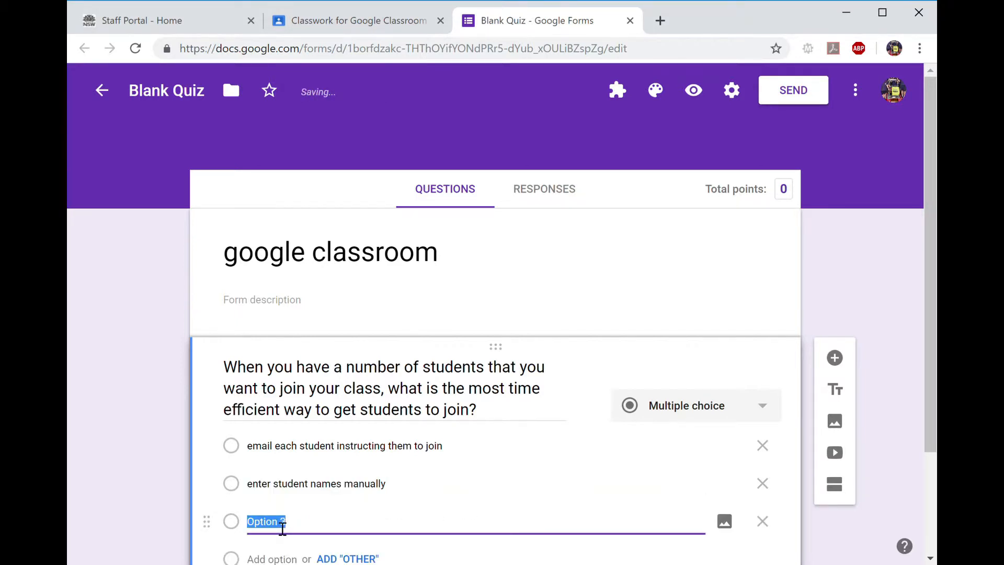
type("instruct students to join themselves using the class code")
key("alt+Tab")
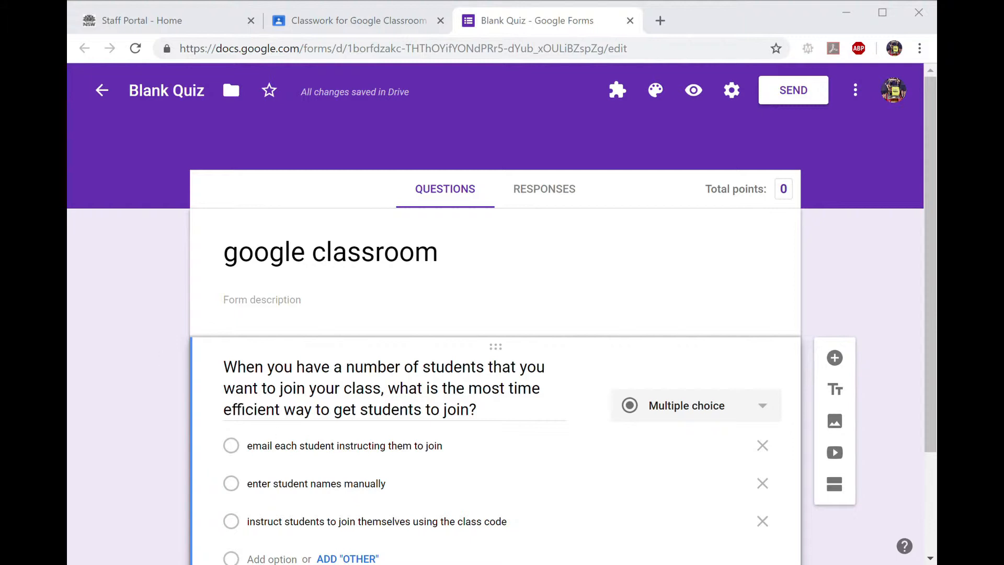
left_click(445, 548)
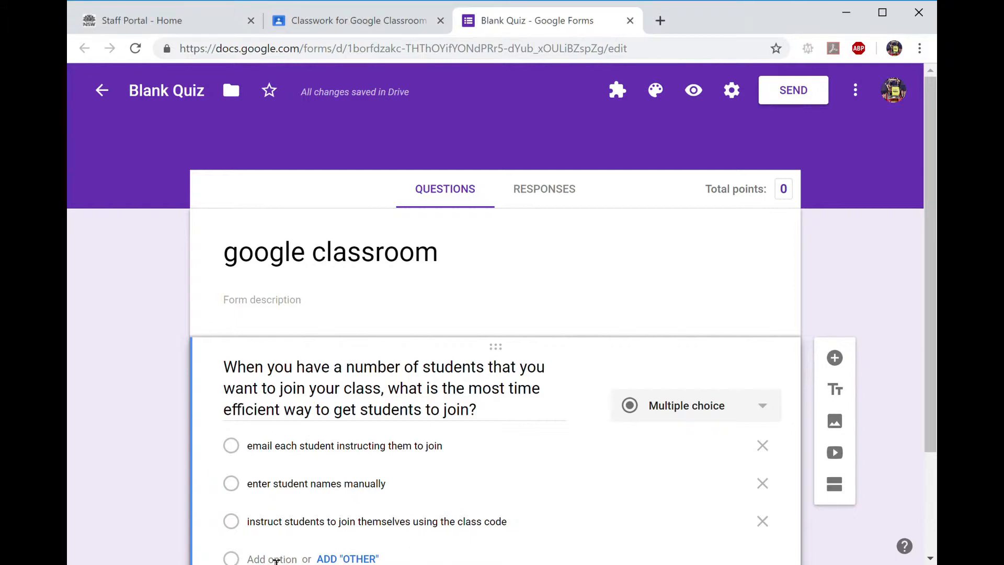
left_click(276, 559)
type("enter student emails manually")
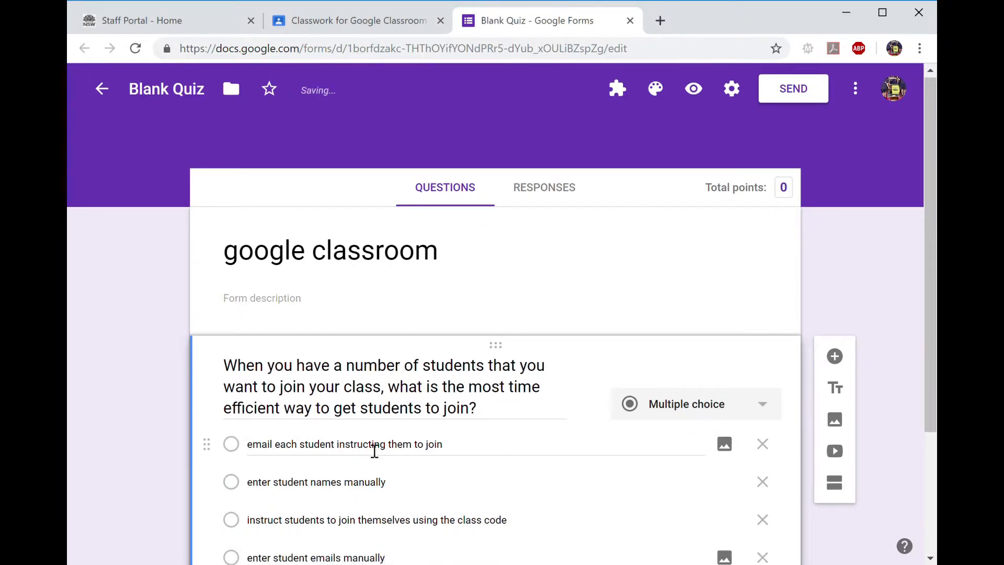
In the answer key, mark "instruct students to join themselves using the class code" as correct, worth 1 point, and return to editing the question
scroll(365, 442, "down", 3)
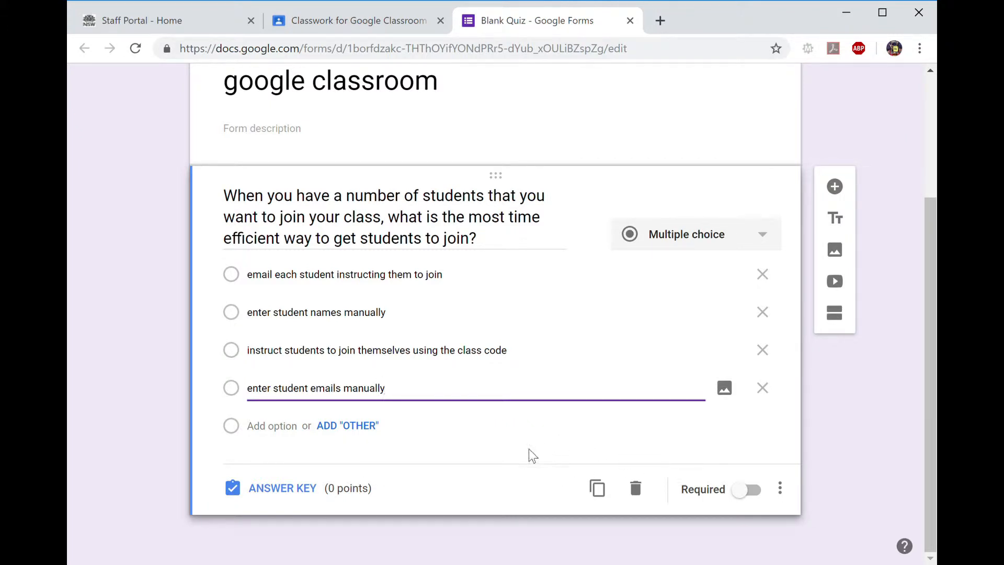
left_click(289, 487)
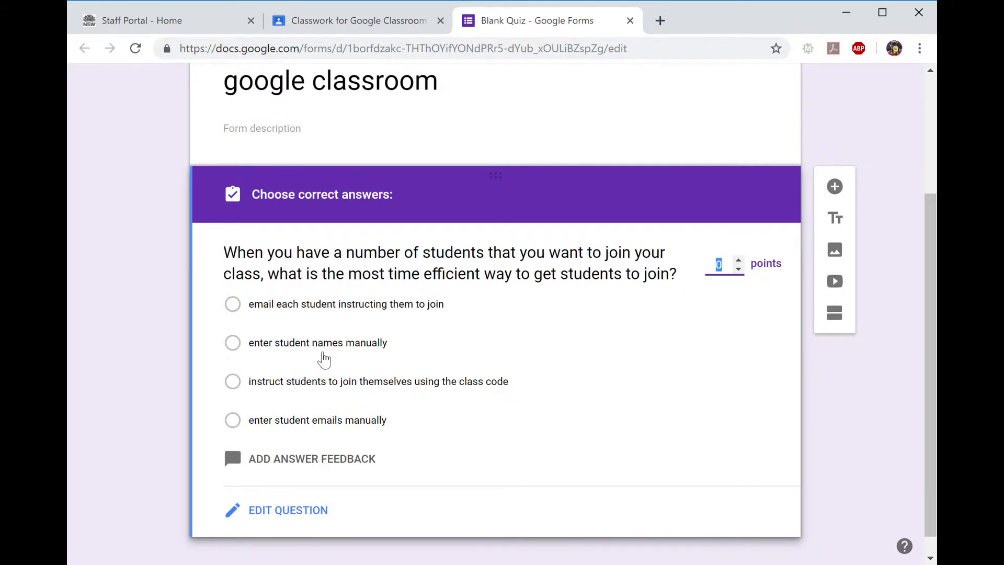
left_click(288, 384)
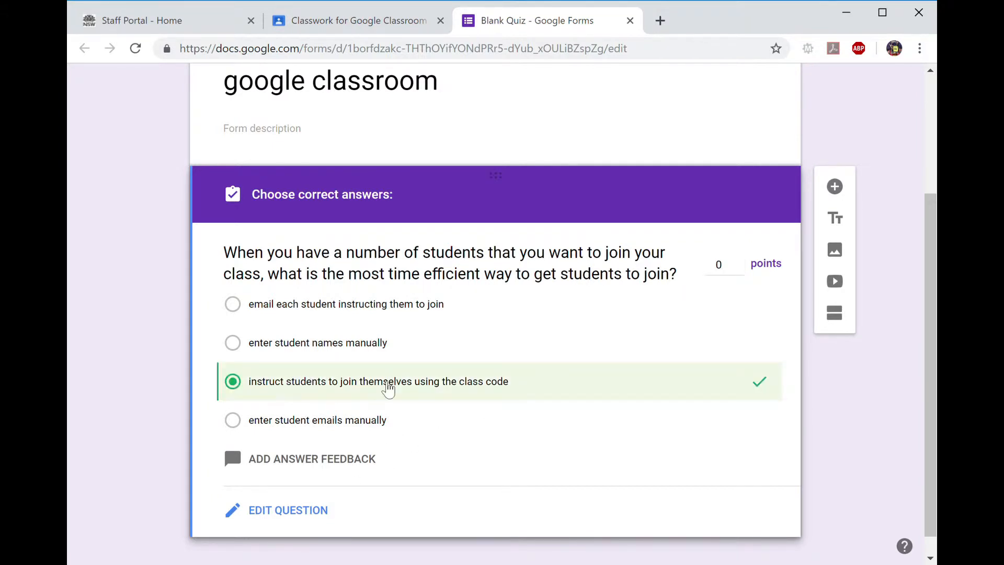
left_click(738, 261)
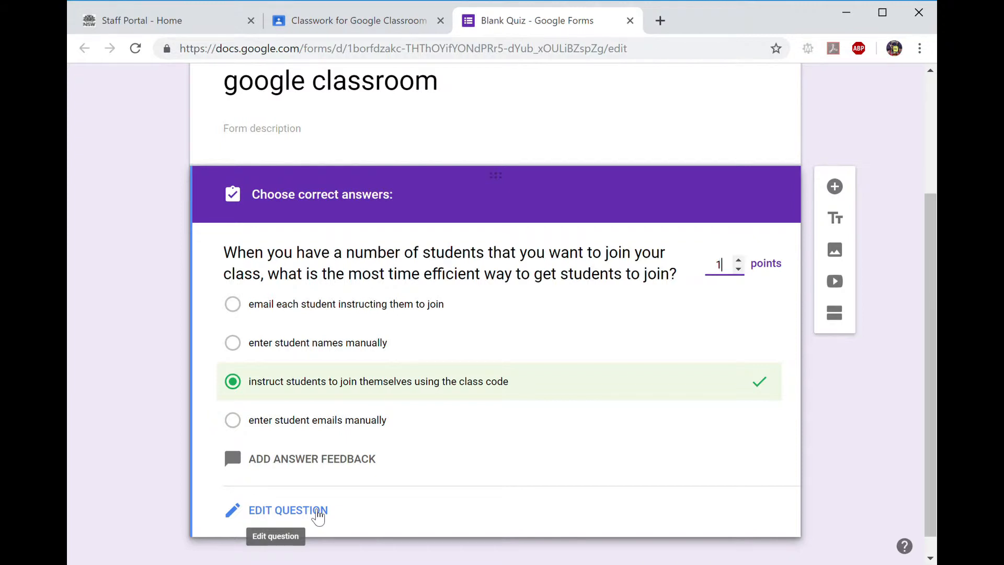
left_click(318, 515)
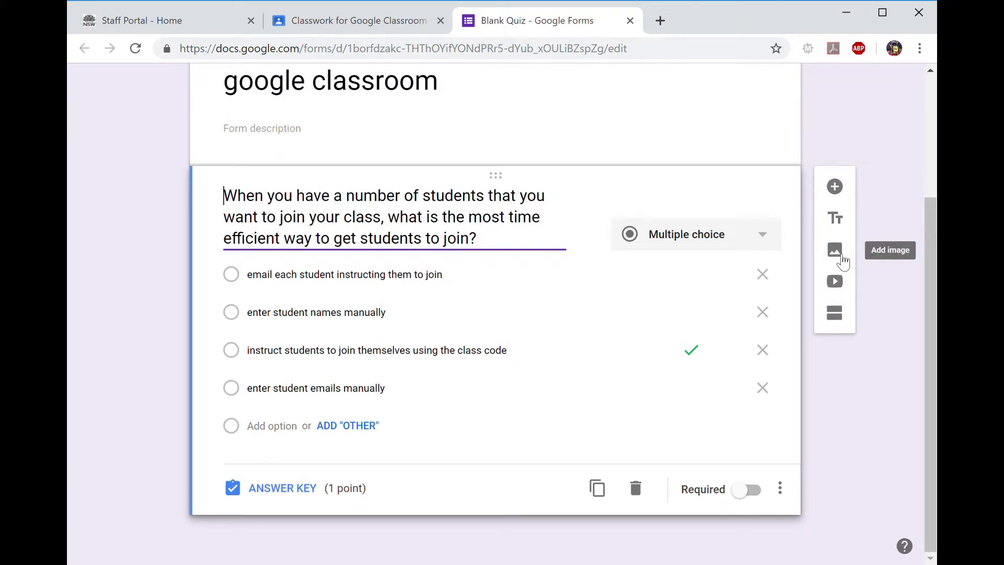
Add a second question below the first one and make it a short answer question
left_click(835, 187)
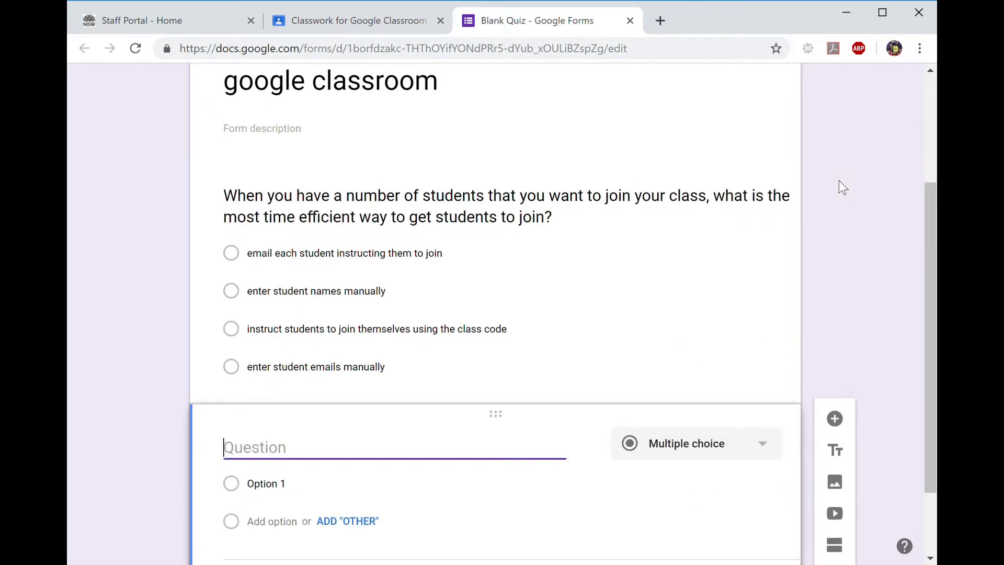
left_click(717, 453)
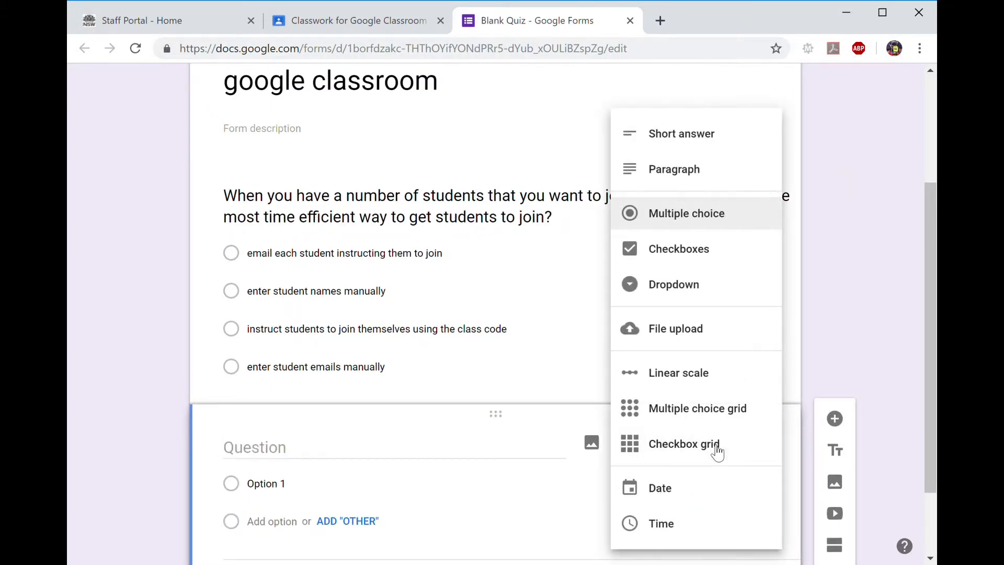
left_click(703, 137)
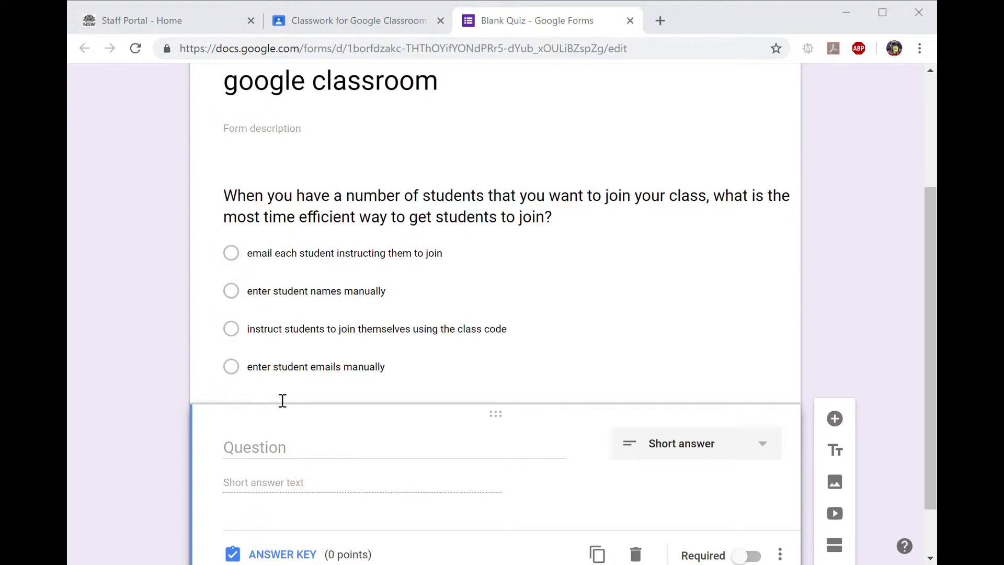
Enter the second question's text about changing Google's automatically selected classroom theme through the stream, replacing "select" in 'select theme' with a blank line
left_click(442, 458)
type("oogle automatically selects a theme for you classroom and this can be changed through your stream - clicking on the icon ‘select theme’ allows you to use the provided themes.")
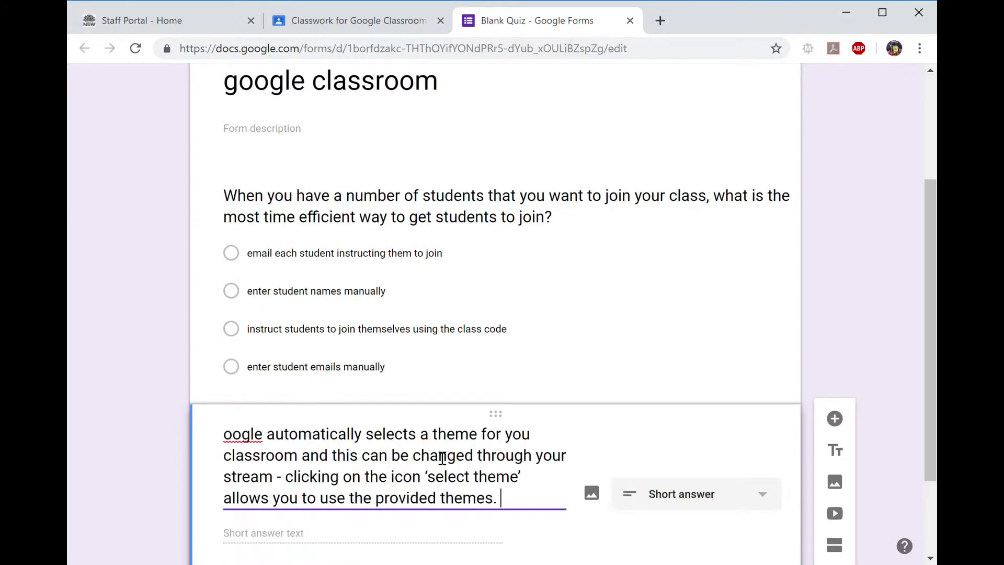
triple_click(233, 439)
left_click(234, 441)
type("G")
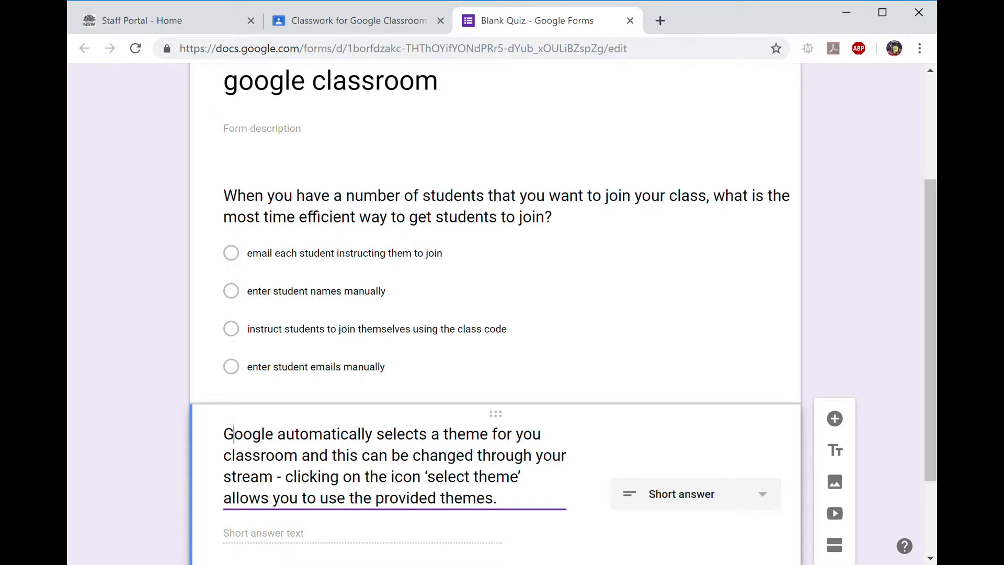
left_click_drag(474, 477, 437, 484)
type("______")
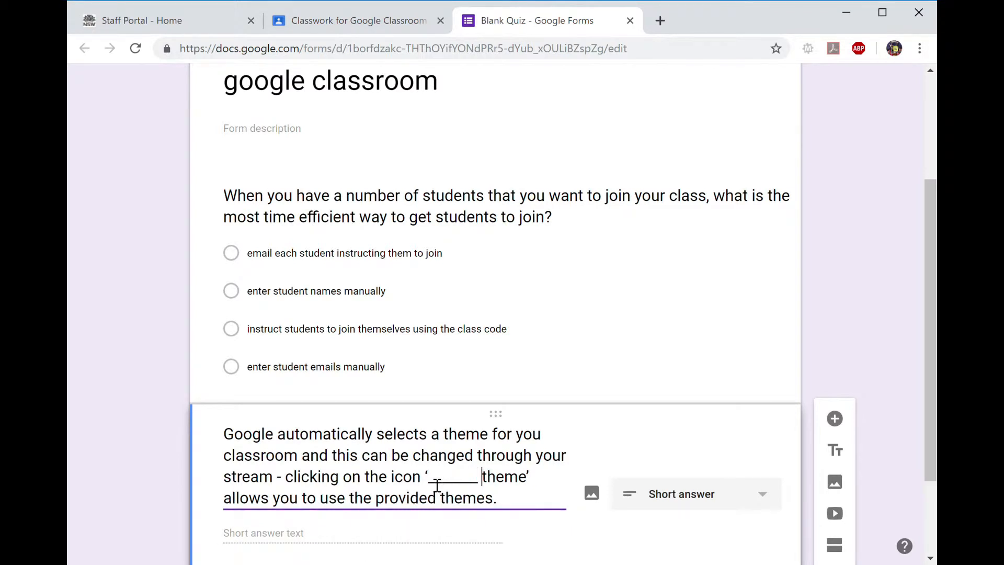
In the theme question's answer key, list "select" and "Select" as correct answers
scroll(426, 510, "down", 2)
left_click(290, 497)
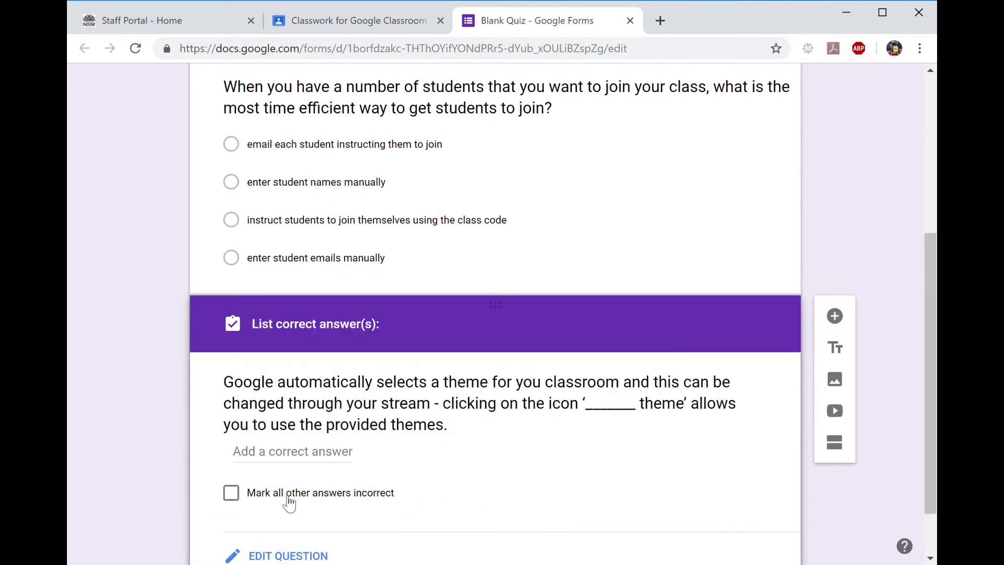
left_click(294, 453)
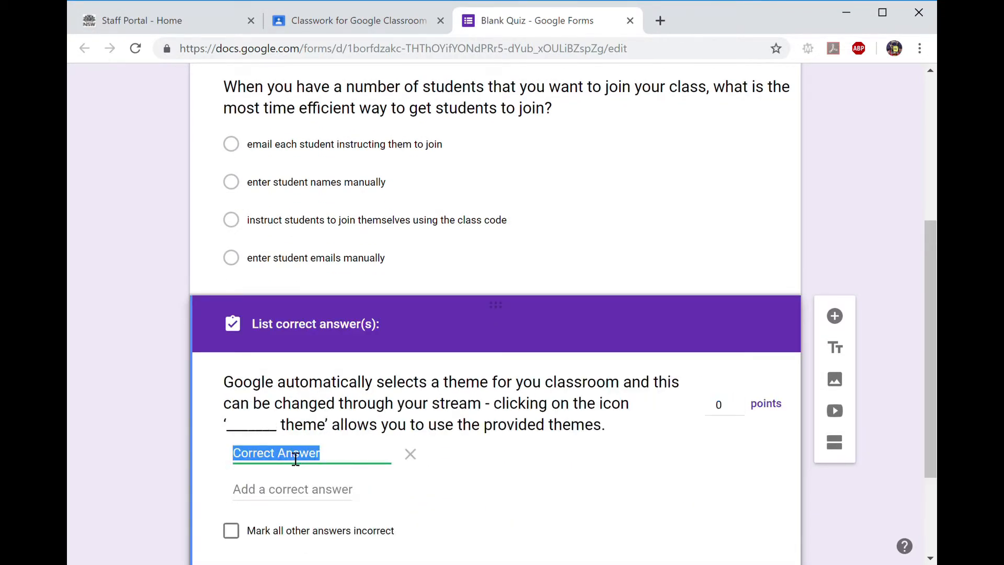
type("select")
key("Tab")
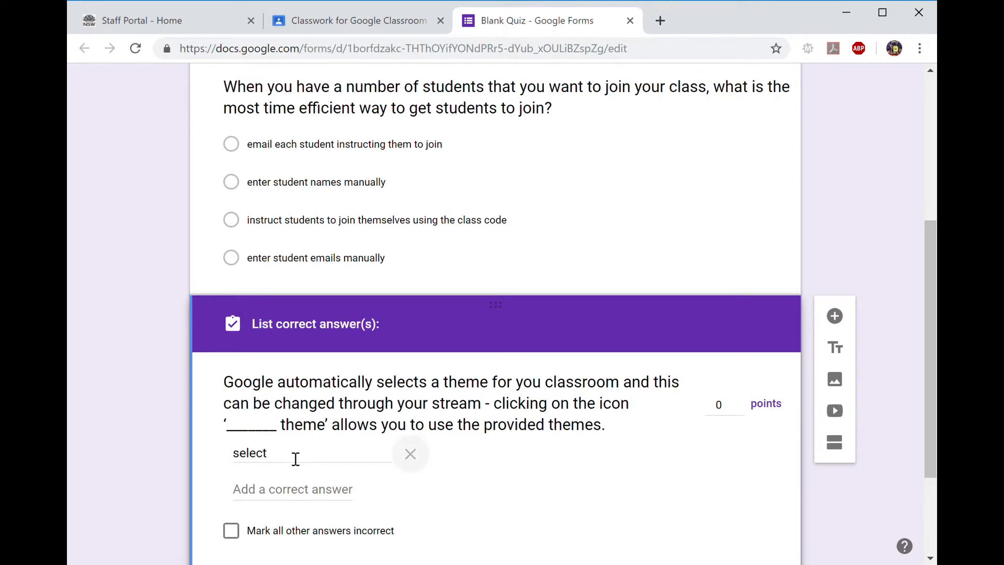
left_click(291, 490)
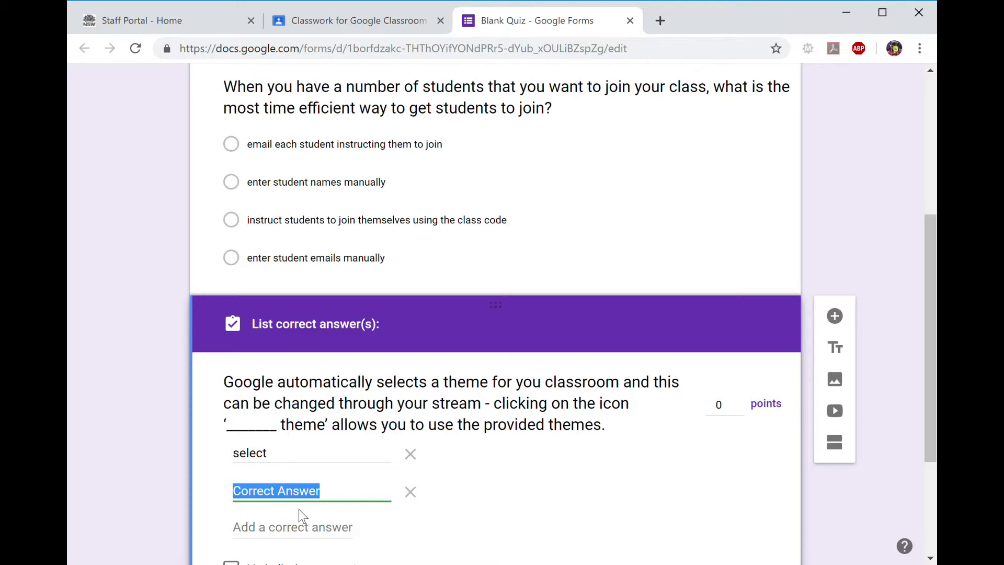
type("Select")
left_click(584, 500)
scroll(583, 500, "down", 2)
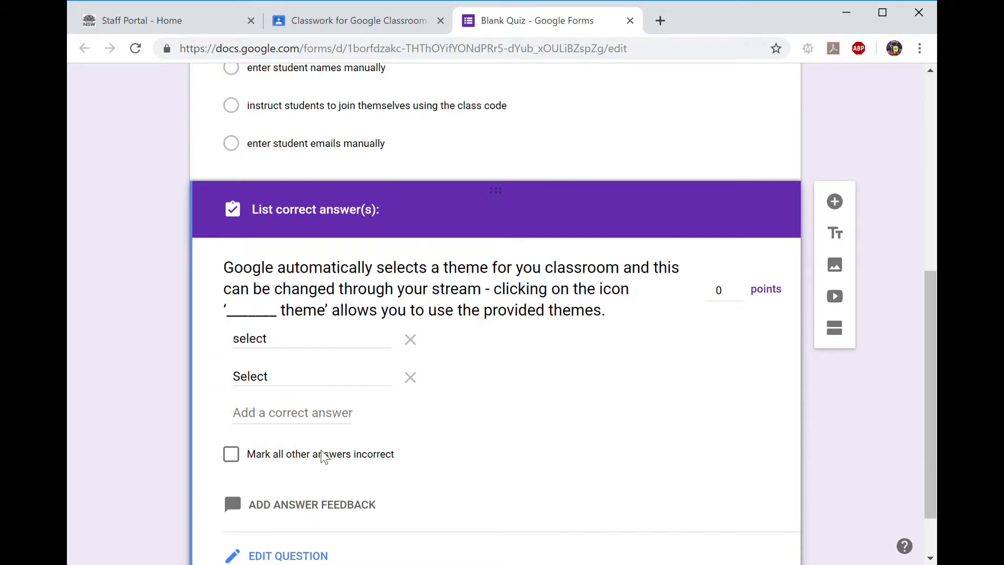
Mark all other answers incorrect, make the theme question worth 1 point, and return to editing the question
left_click(322, 453)
mouse_move(737, 284)
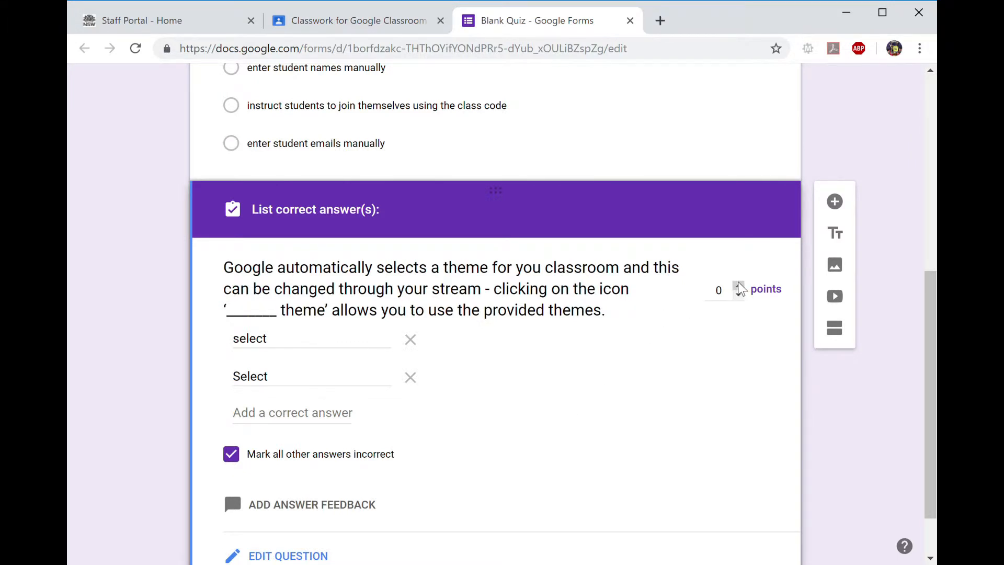
left_click(738, 286)
scroll(597, 463, "down", 2)
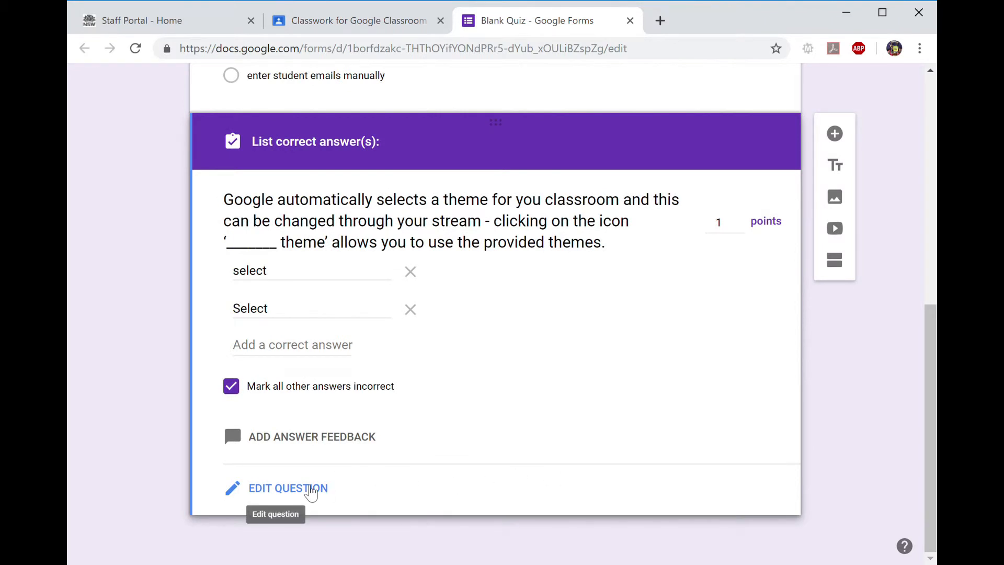
left_click(311, 489)
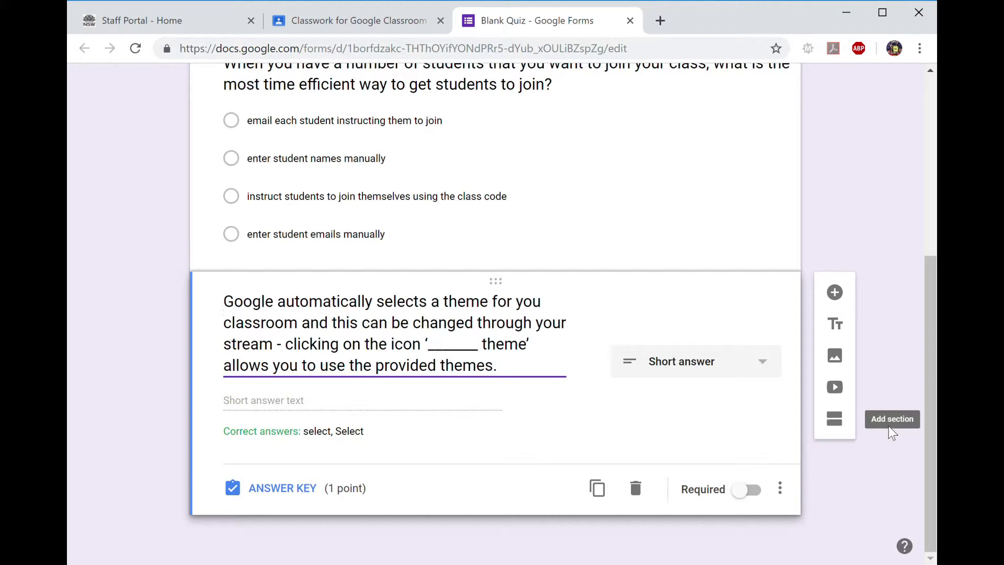
Add a new section after the theme question and title it "Short Answer"
left_click(840, 423)
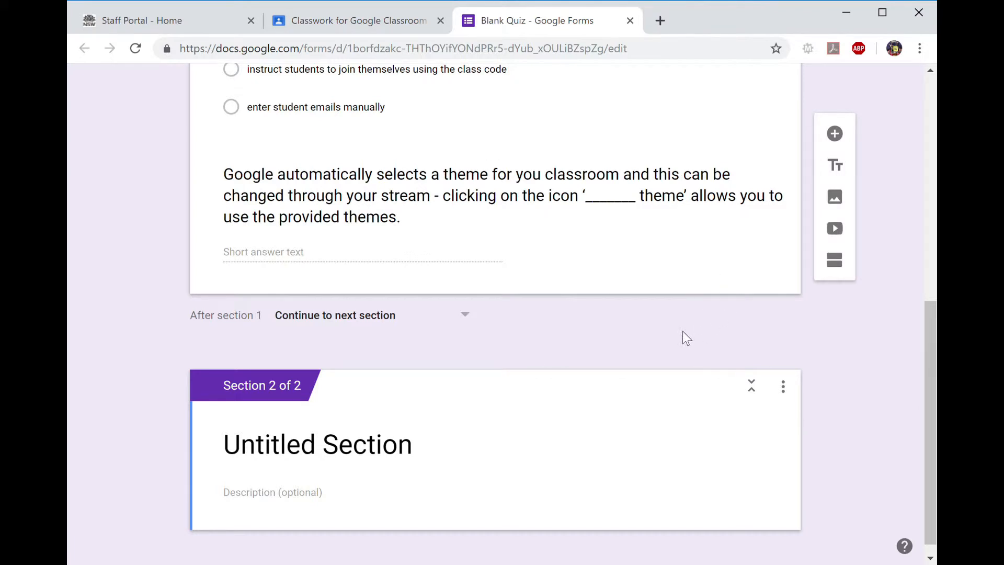
left_click(413, 448)
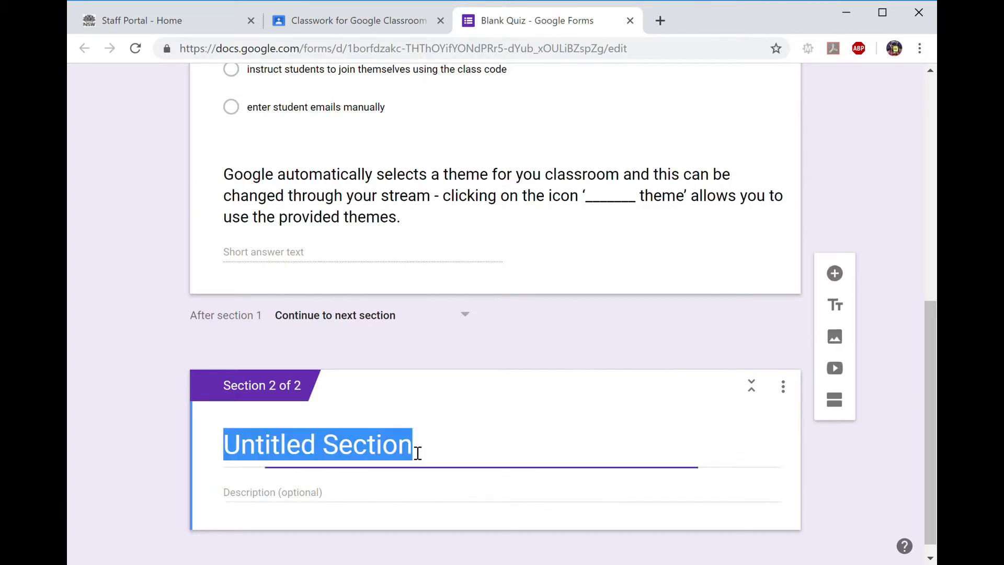
type("Short ")
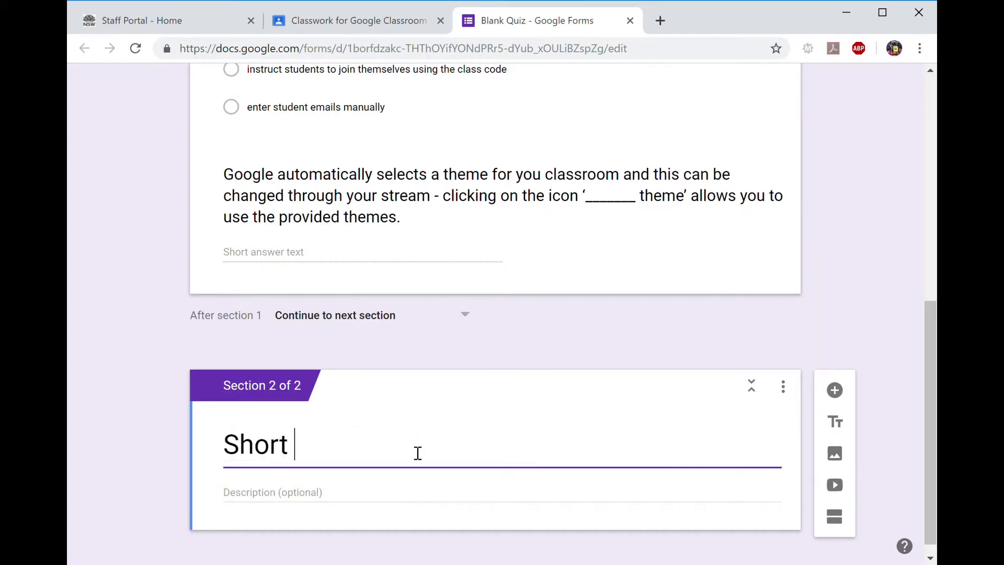
type("Answer")
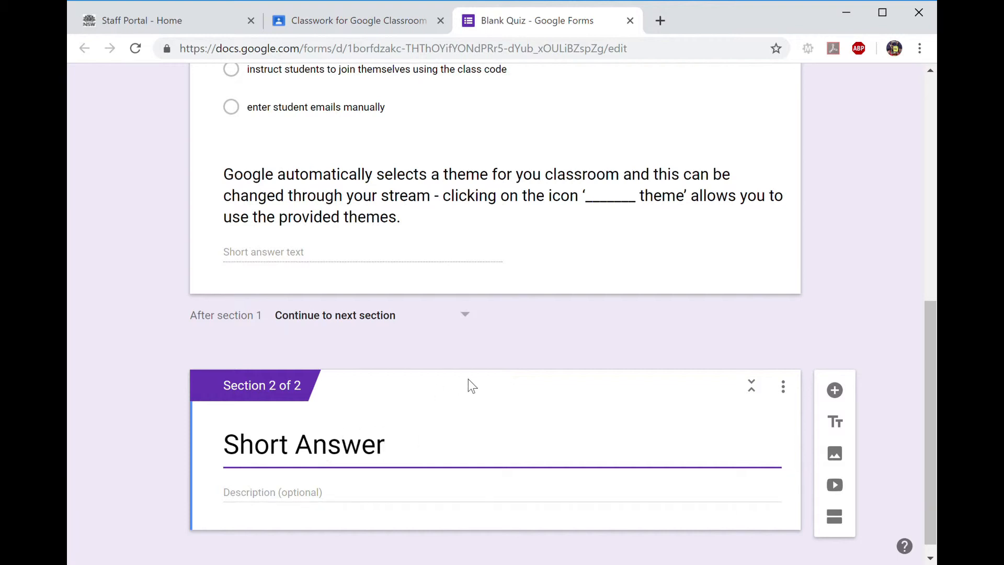
Move the theme question out of section 1 into the "Short Answer" section
left_click(507, 163)
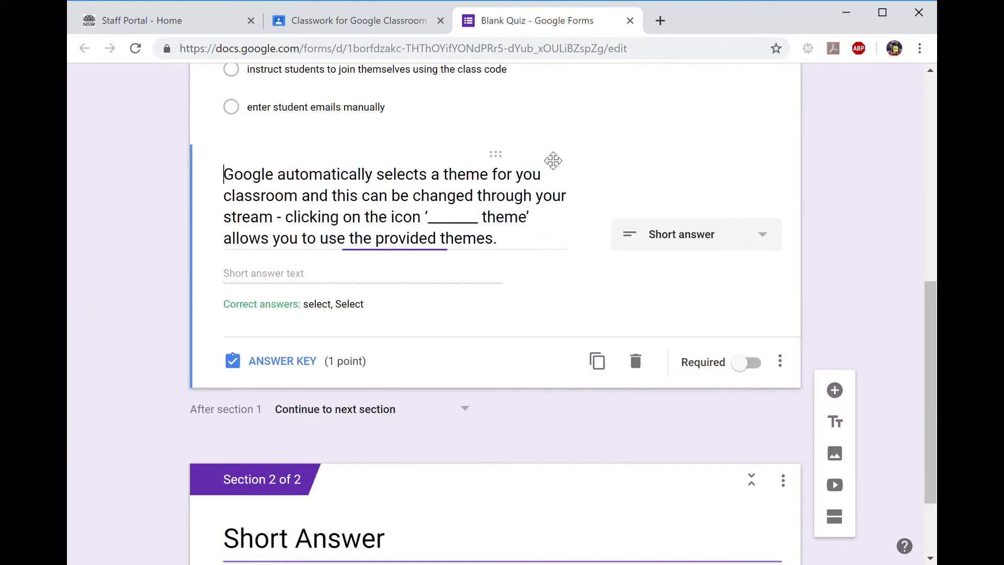
left_click_drag(506, 162, 524, 261)
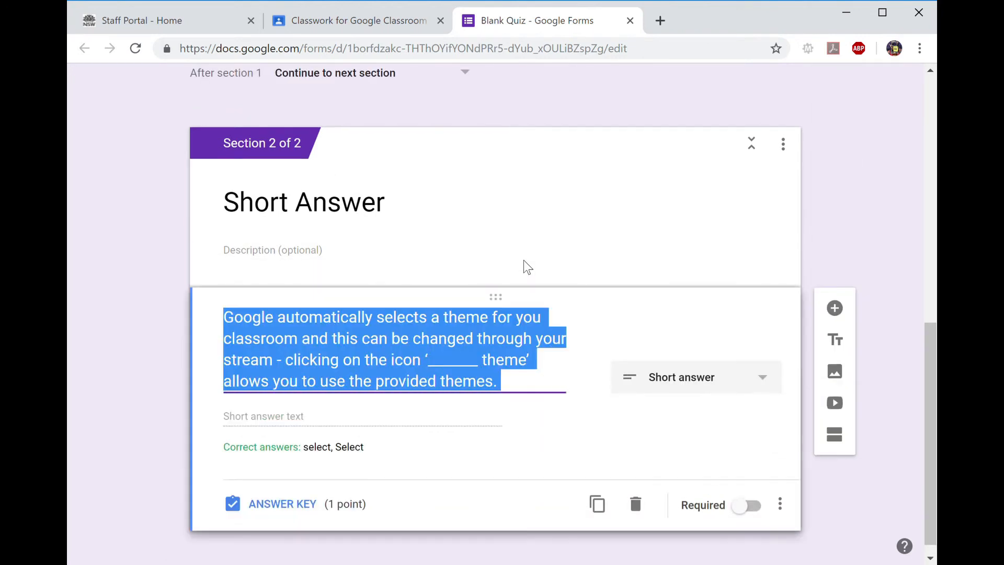
left_click(837, 198)
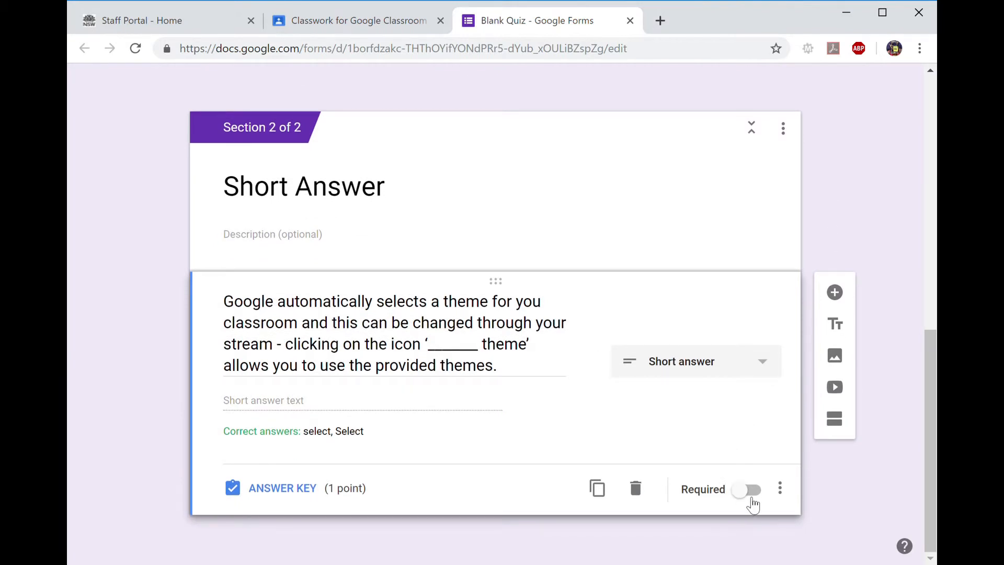
Make both the short answer theme question and the multiple choice question about students joining required
left_click(757, 498)
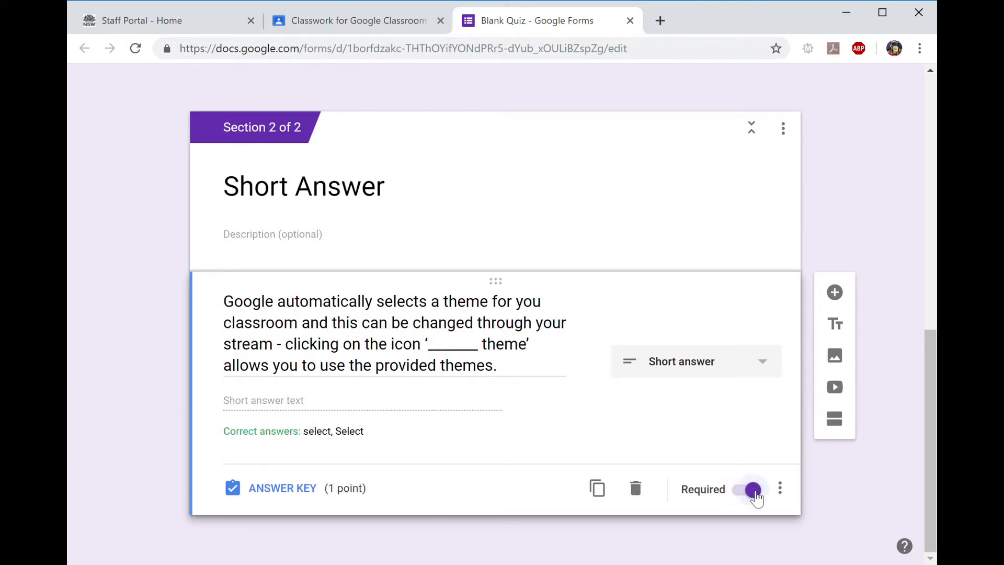
scroll(873, 172, "up", 5)
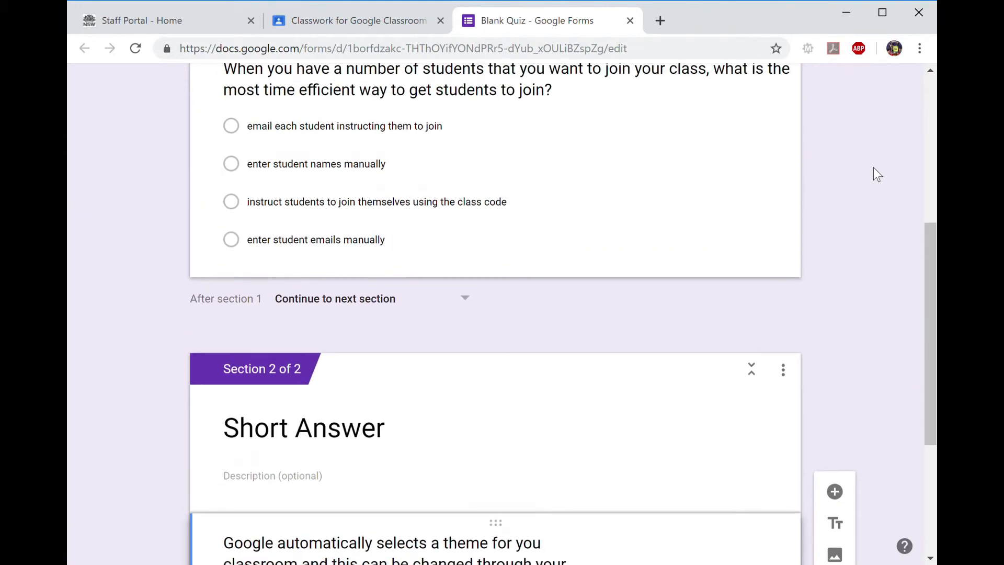
left_click(658, 181)
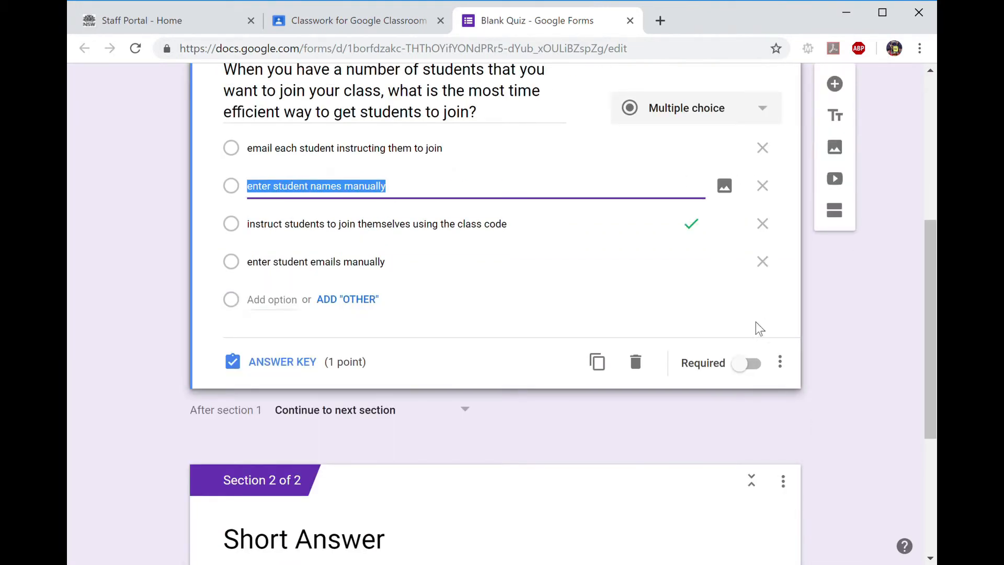
left_click(753, 363)
scroll(883, 329, "up", 3)
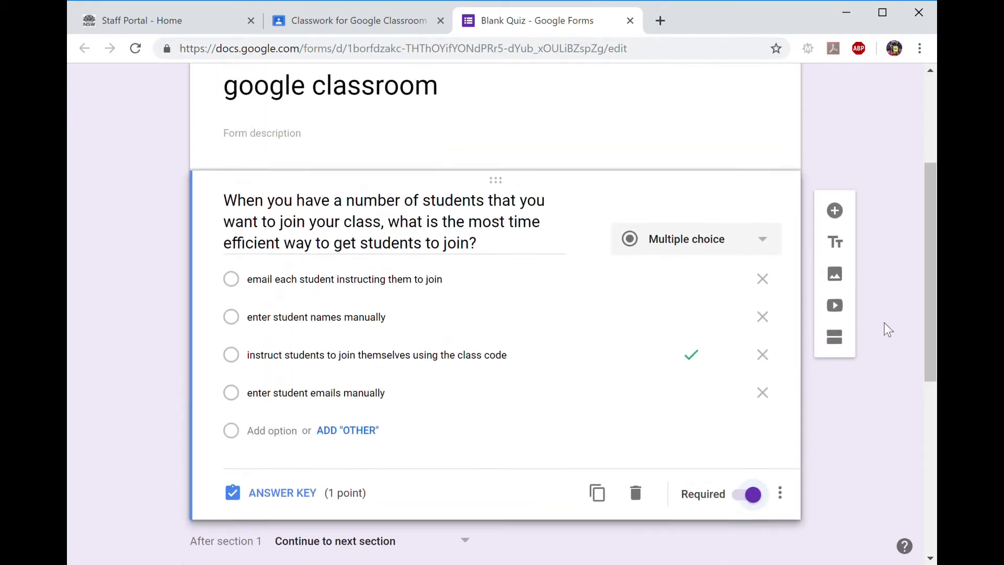
left_click(710, 104)
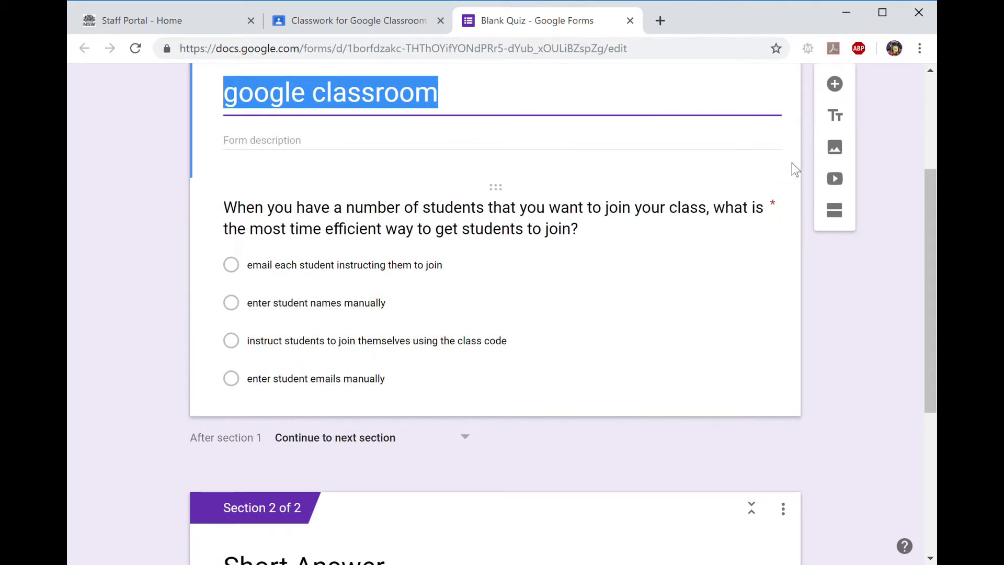
Switch to Google Classroom and assign the "Google" assignment with the attached Blank Quiz to all students
scroll(795, 149, "up", 4)
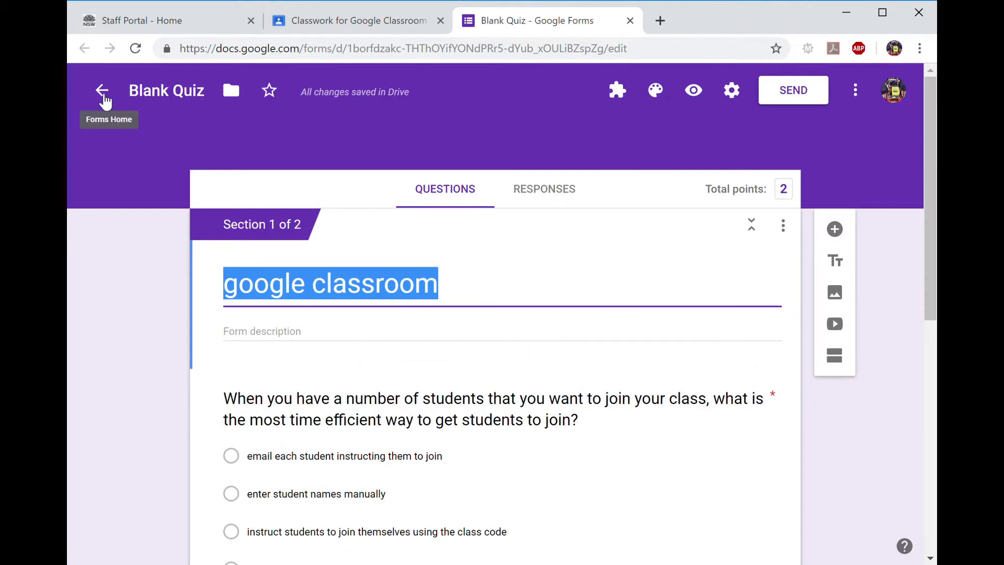
left_click(338, 25)
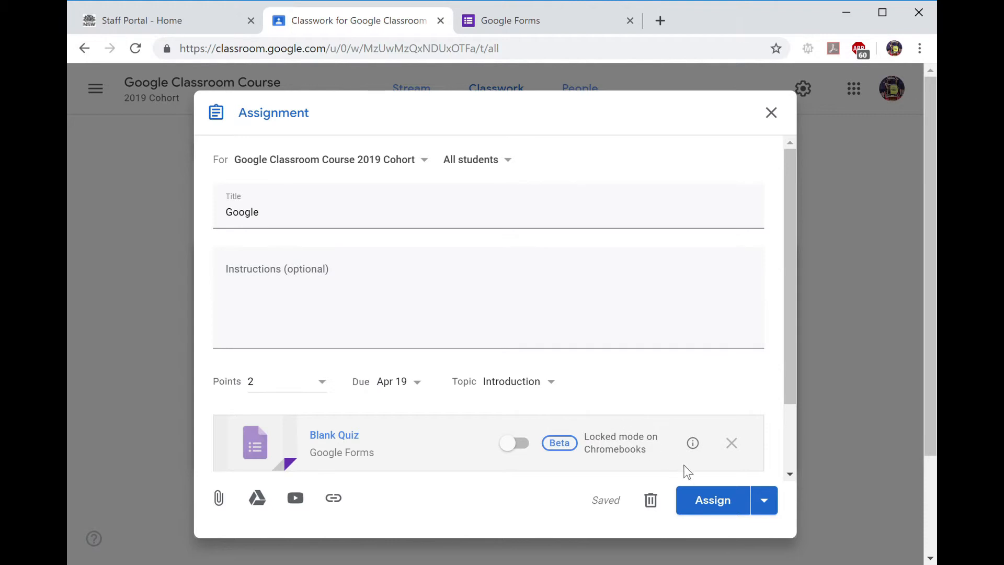
left_click(710, 502)
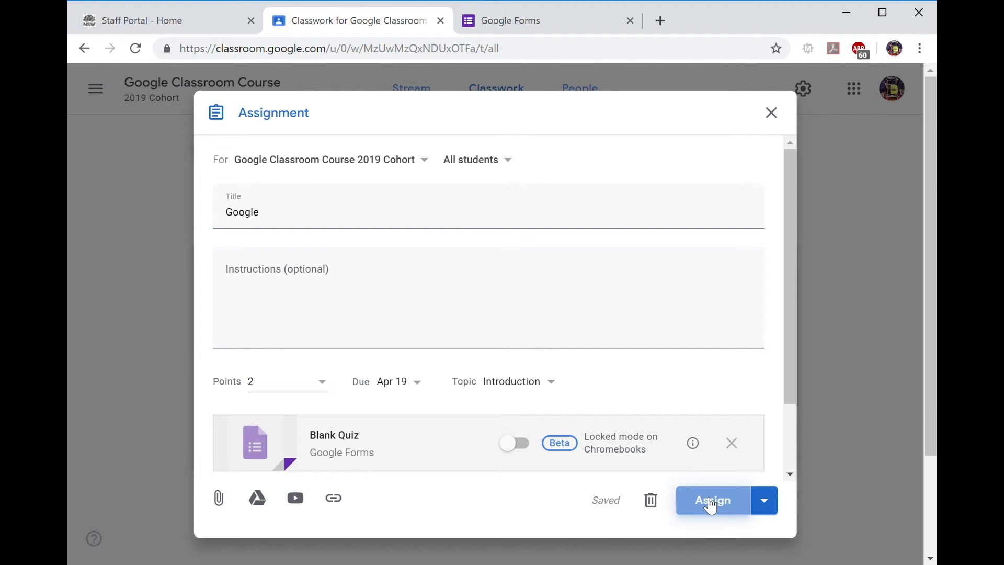
left_click(706, 503)
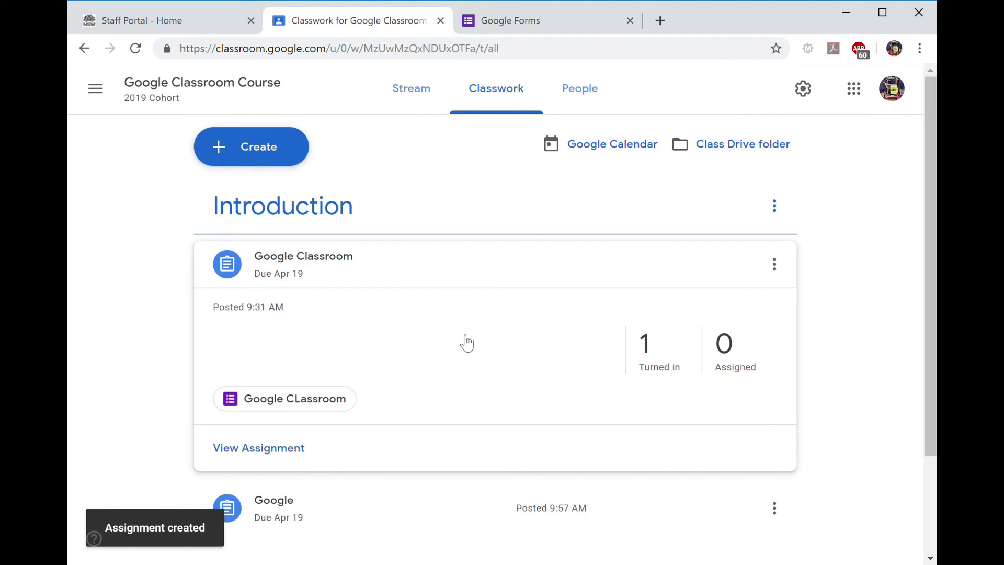
Open the turned-in work of the "Google Classroom" assignment and import its quiz grades, confirming the overwrite
scroll(465, 342, "down", 2)
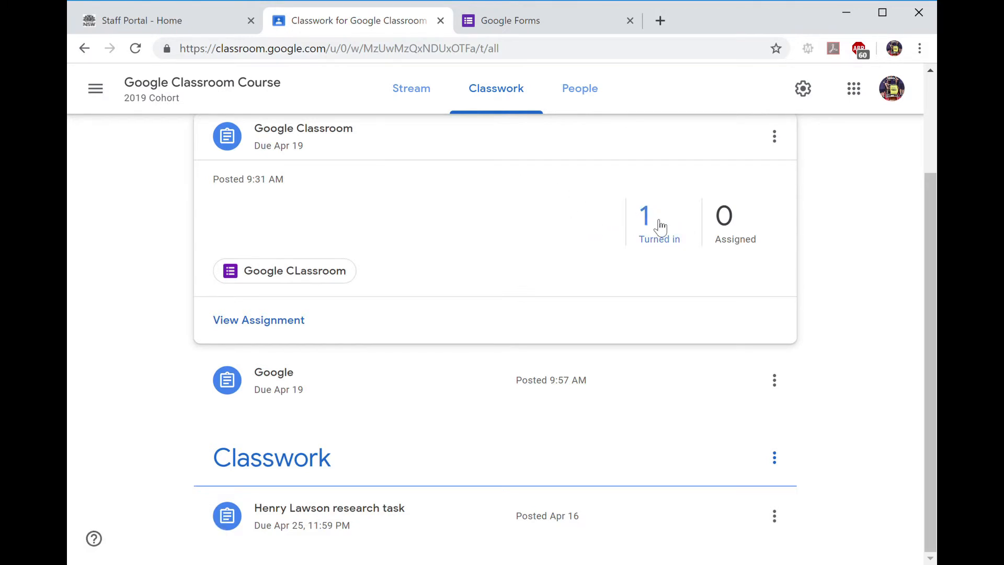
left_click(658, 221)
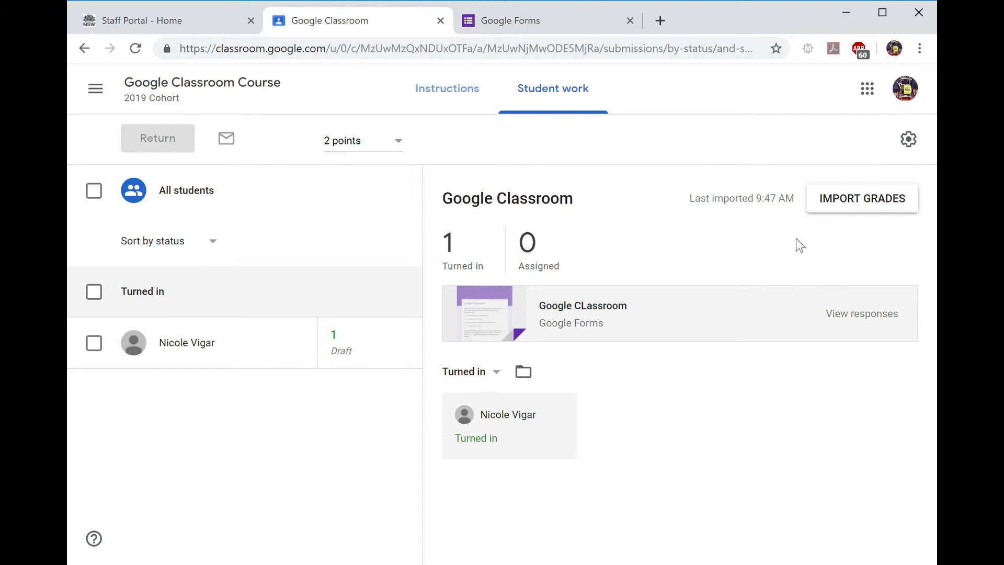
left_click(861, 206)
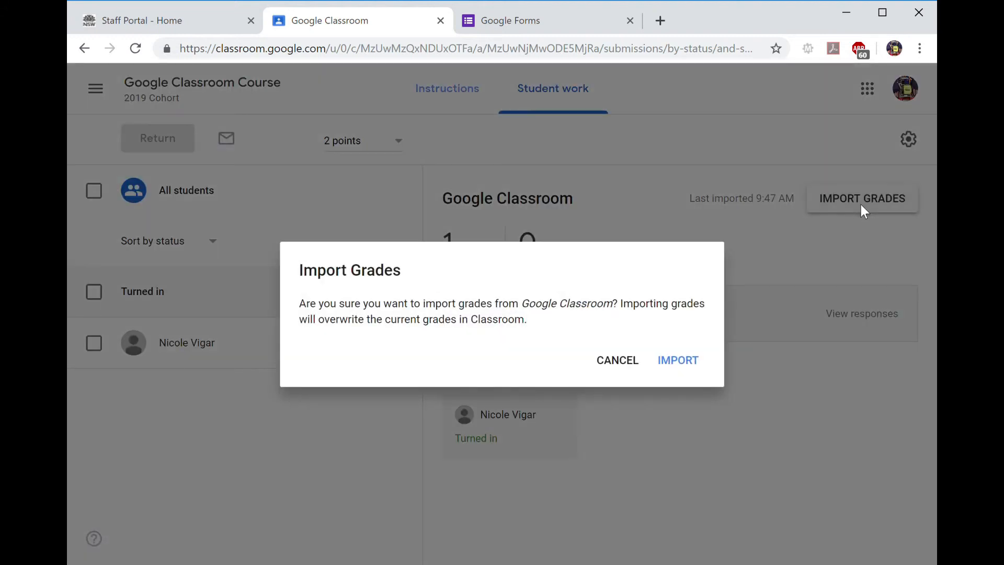
left_click(689, 364)
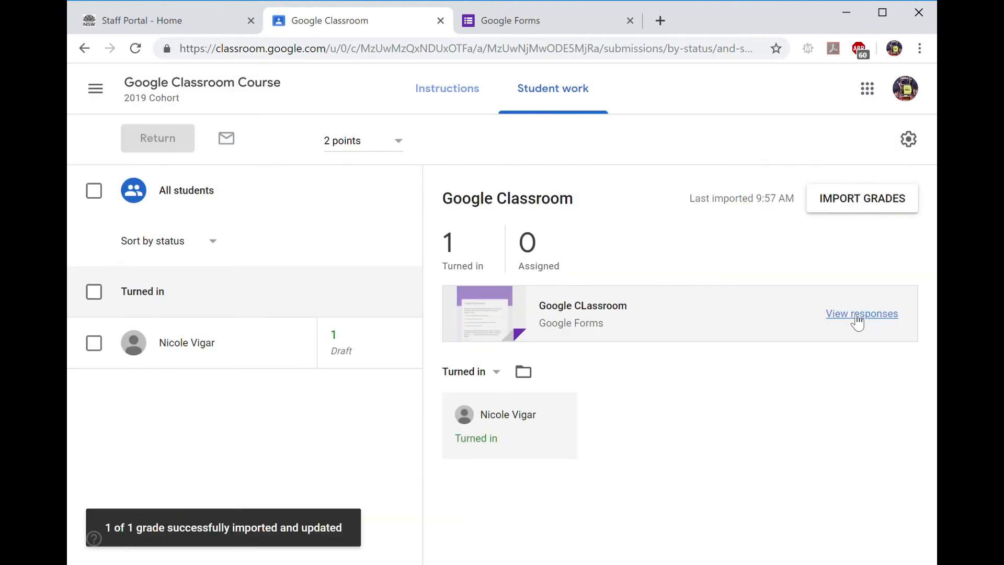
Open the responses of the attached "Google CLassroom" quiz and examine the summary insights and points distribution
double_click(855, 316)
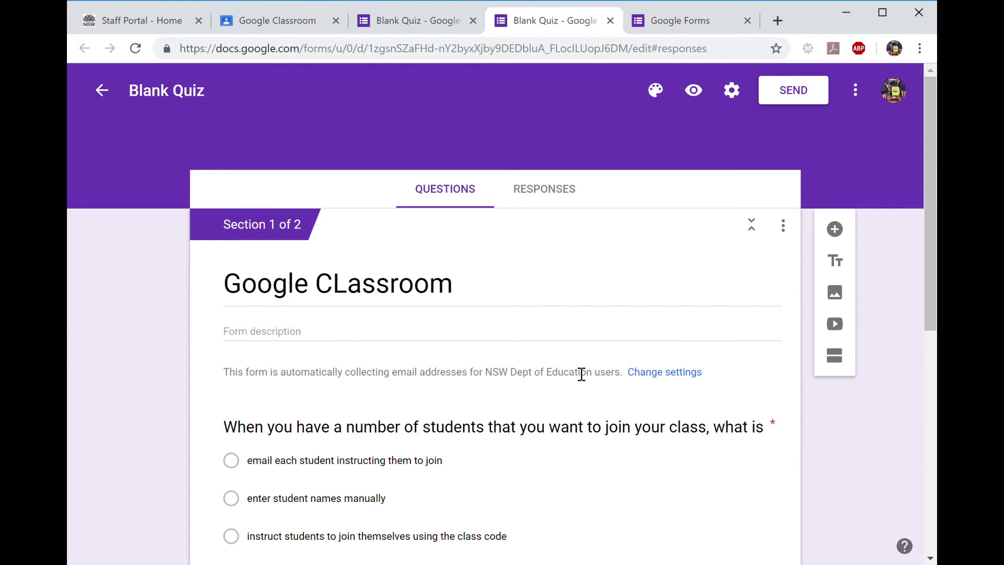
left_click(546, 206)
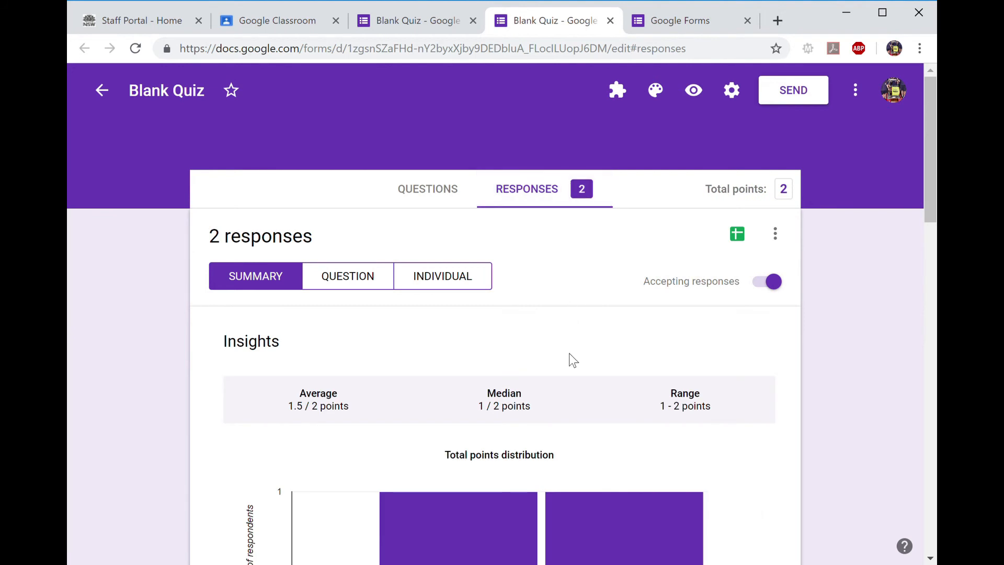
scroll(569, 354, "down", 1)
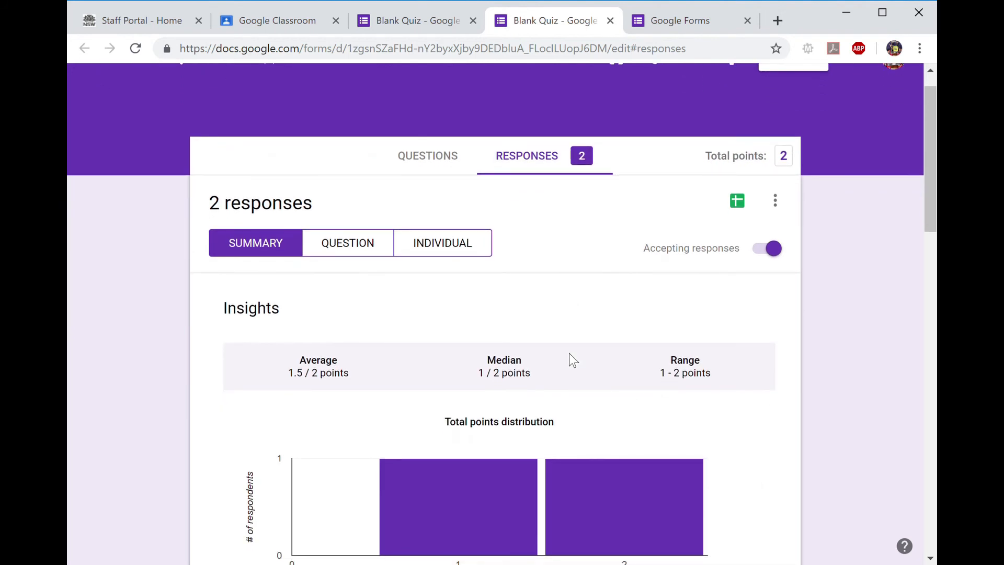
scroll(569, 355, "down", 1)
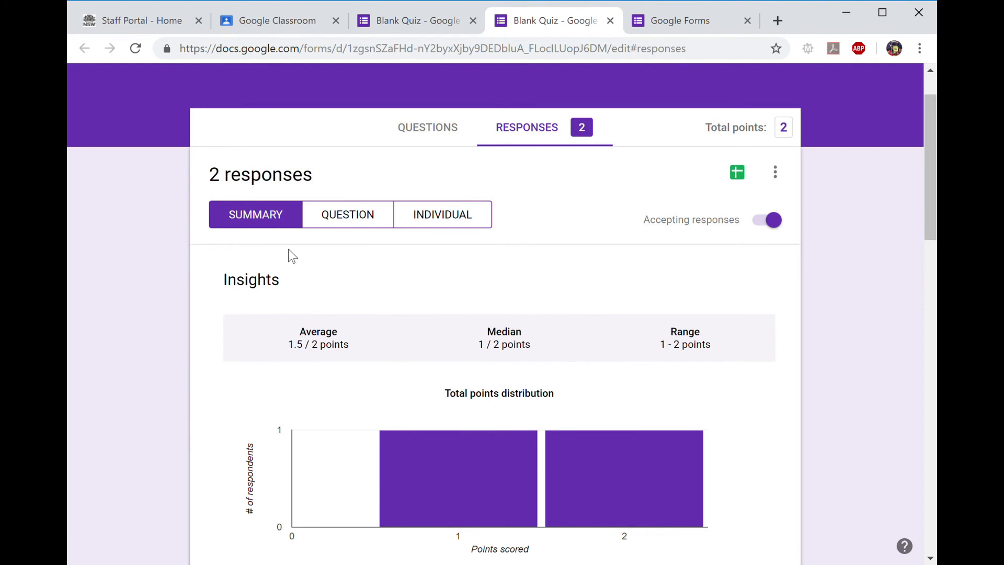
Stop the quiz form from accepting further responses
left_click(764, 222)
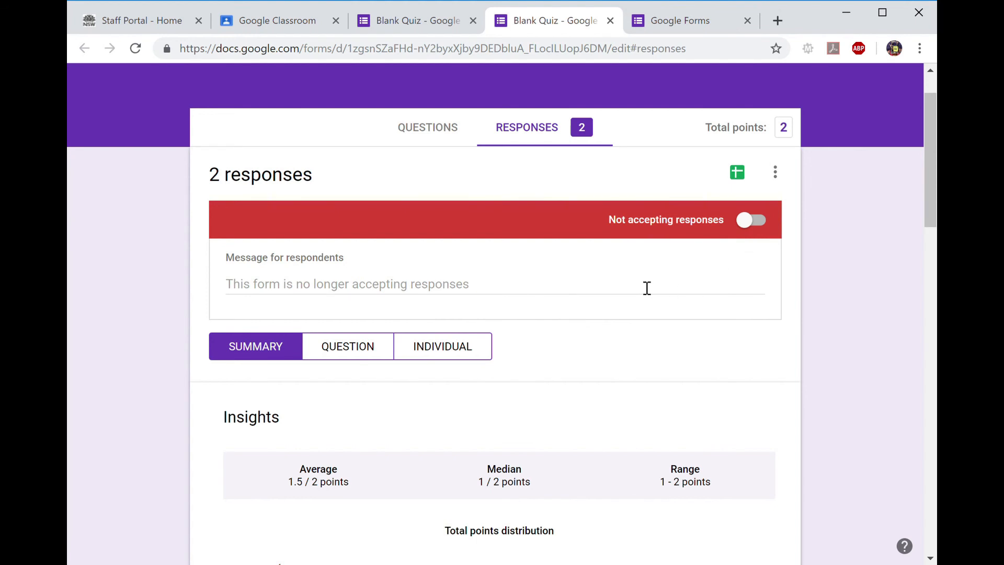
scroll(647, 287, "down", 2)
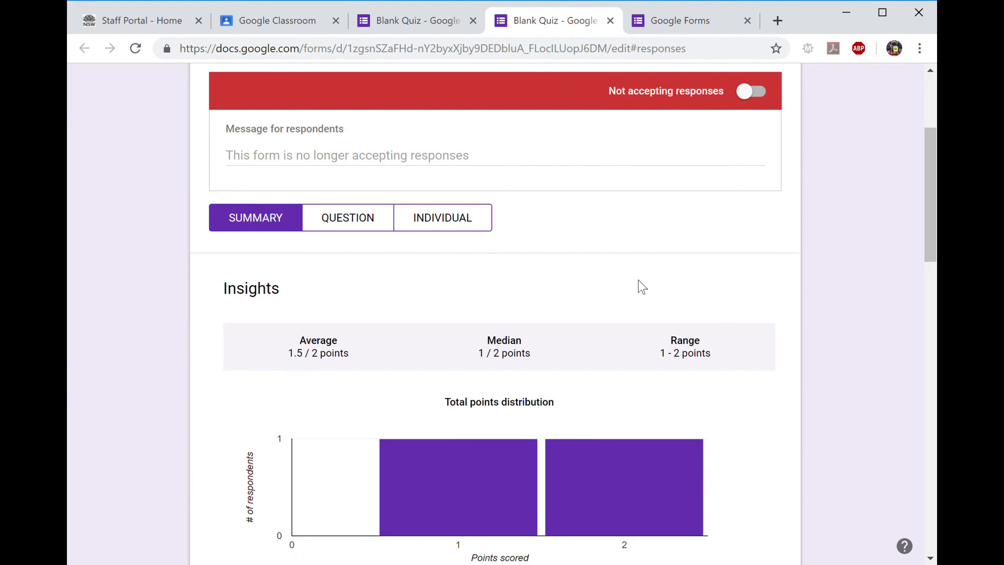
scroll(638, 280, "down", 1)
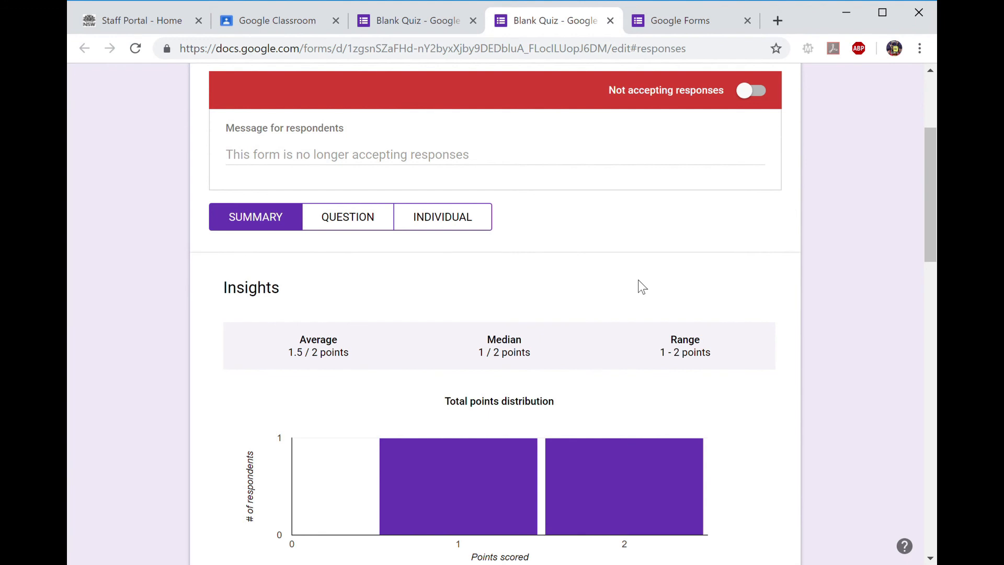
Review the quiz responses by question, and examine the first respondent's individual submission with its score
left_click(361, 219)
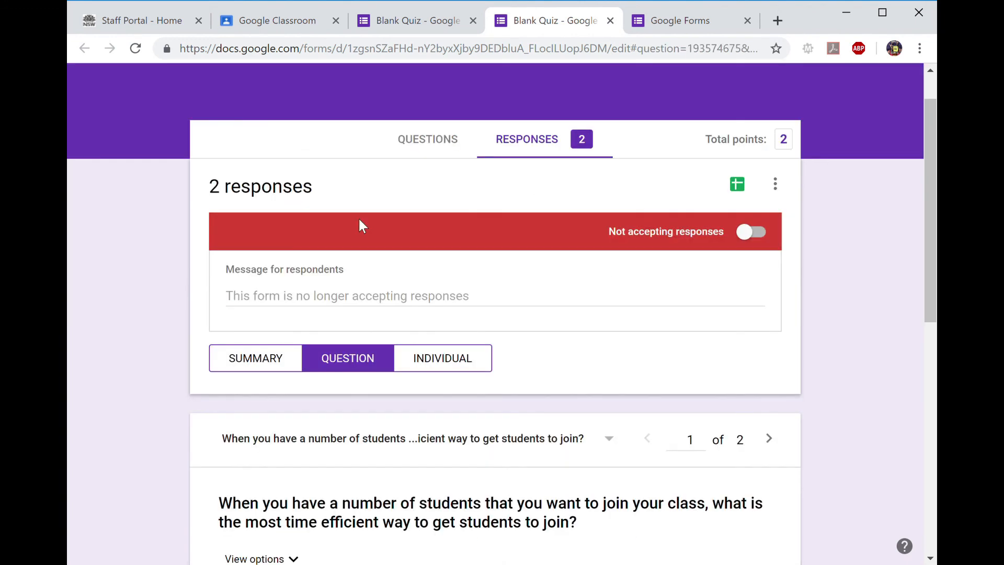
scroll(455, 369, "down", 3)
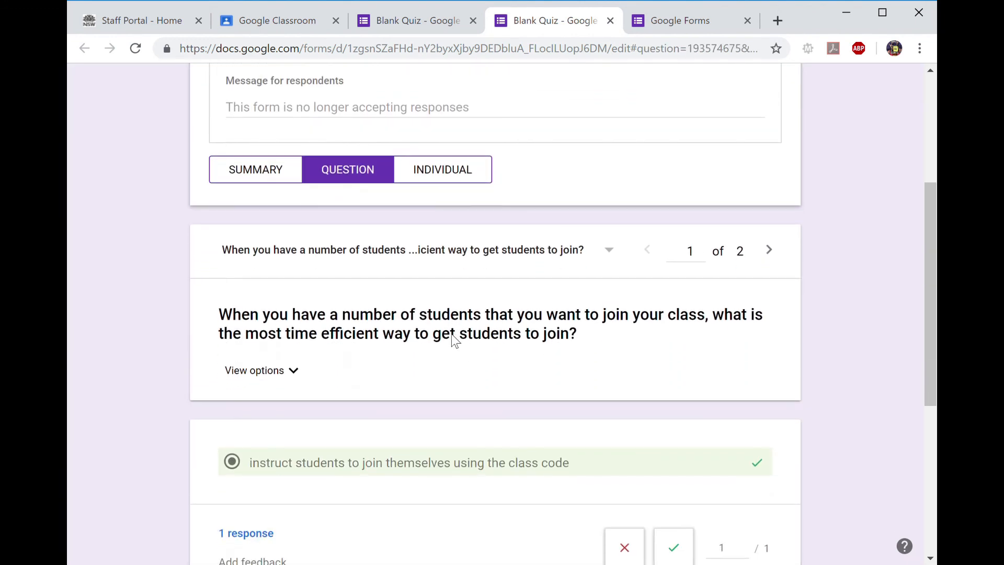
left_click(454, 174)
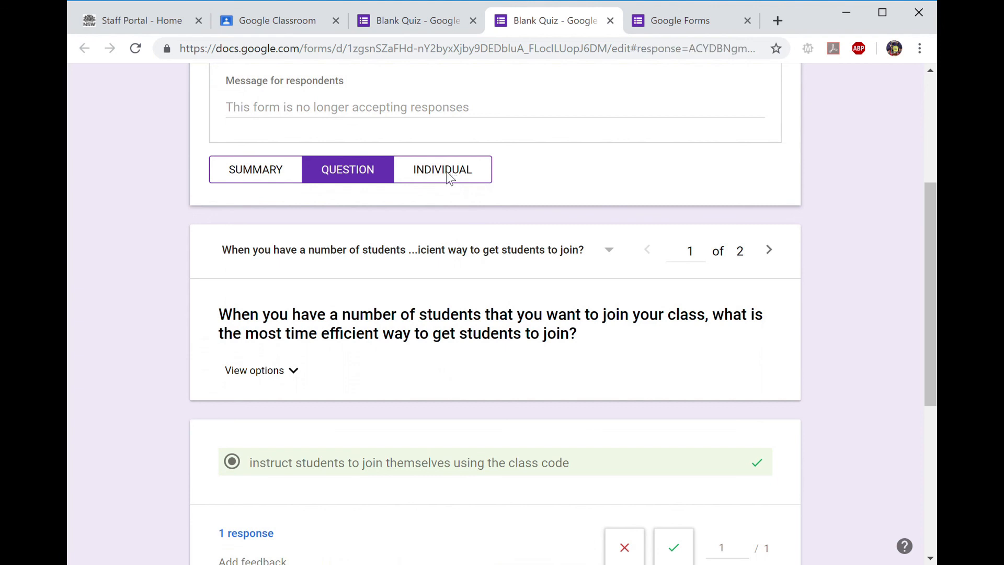
scroll(600, 365, "down", 5)
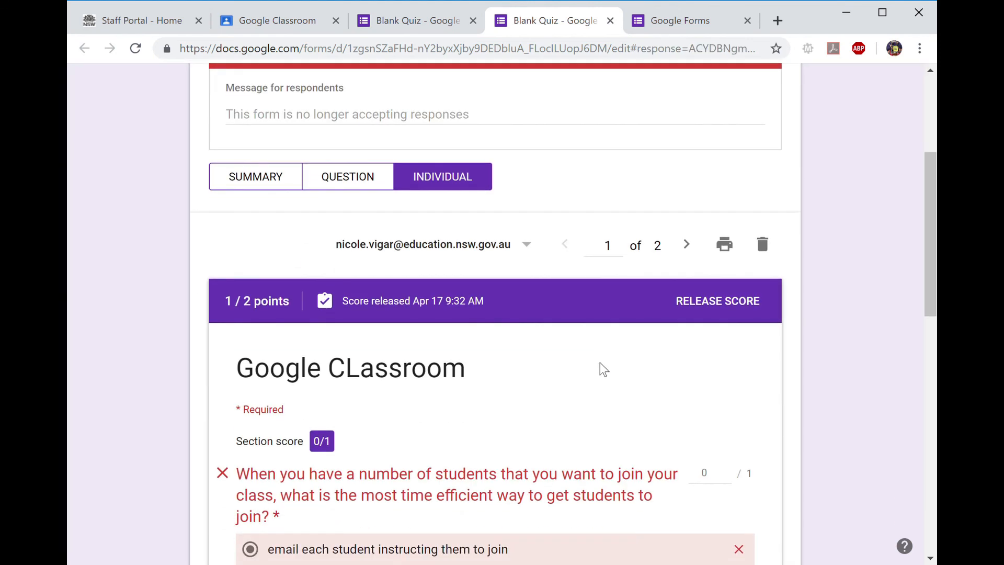
scroll(600, 363, "up", 4)
scroll(608, 370, "up", 1)
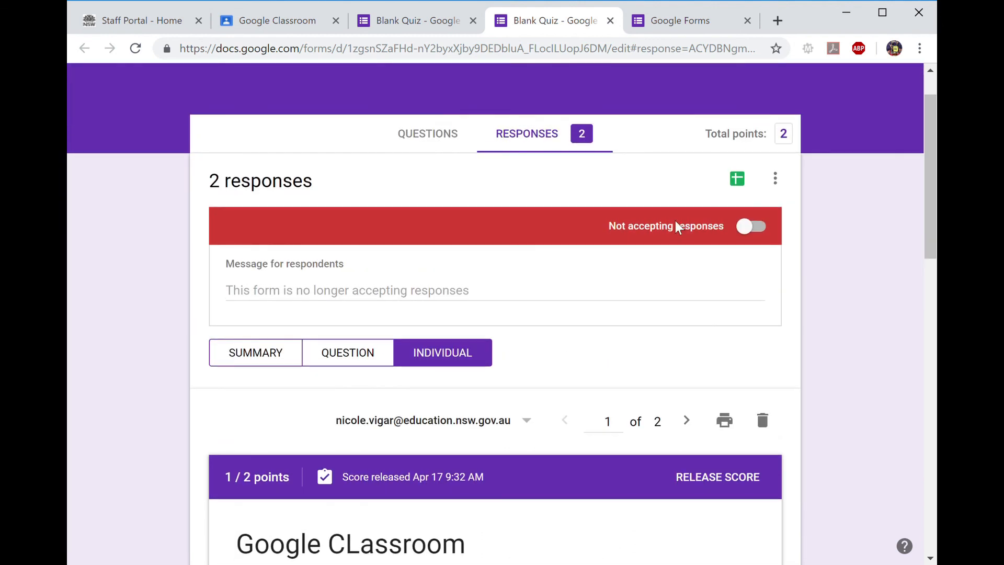